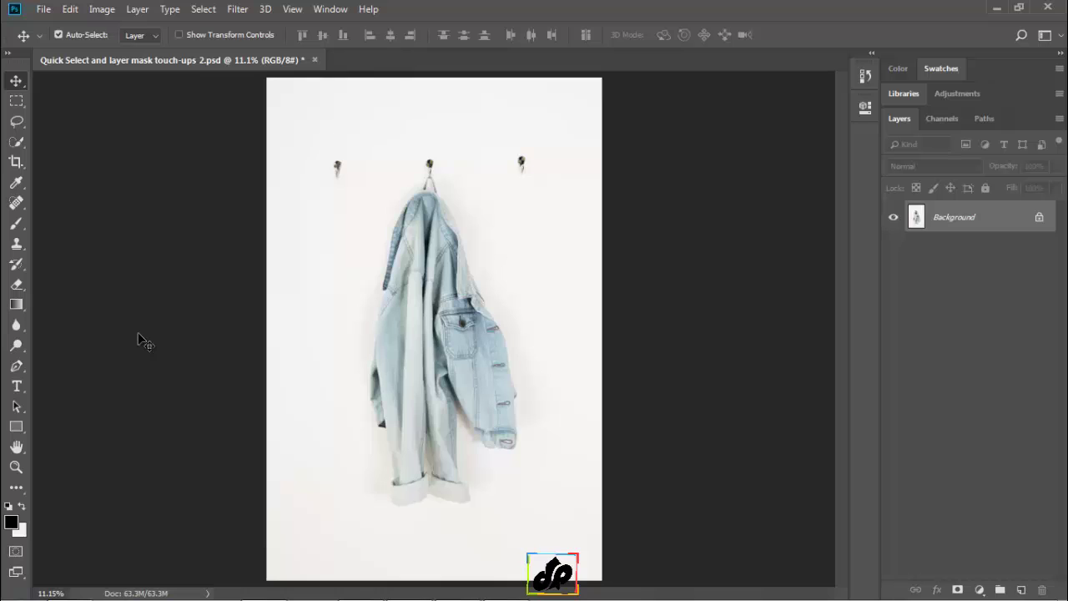
Step: Activate the Quick Selection tool and set its brush size to 100
click(17, 143)
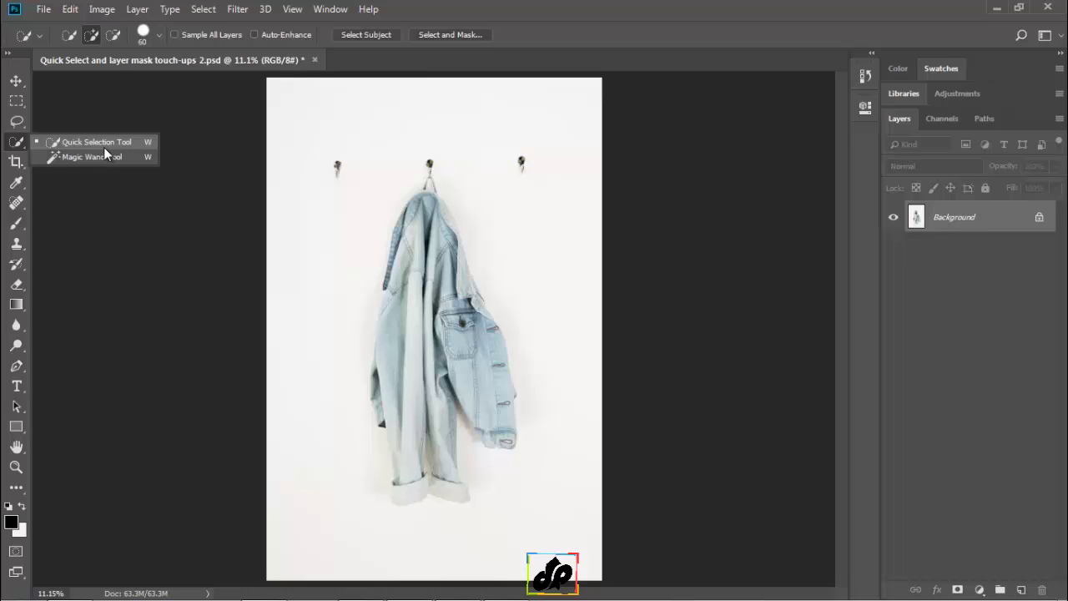
click(103, 147)
key(bracketleft)
key(bracketleft)
key(bracketleft)
key(bracketleft)
key(bracketleft)
key(bracketleft)
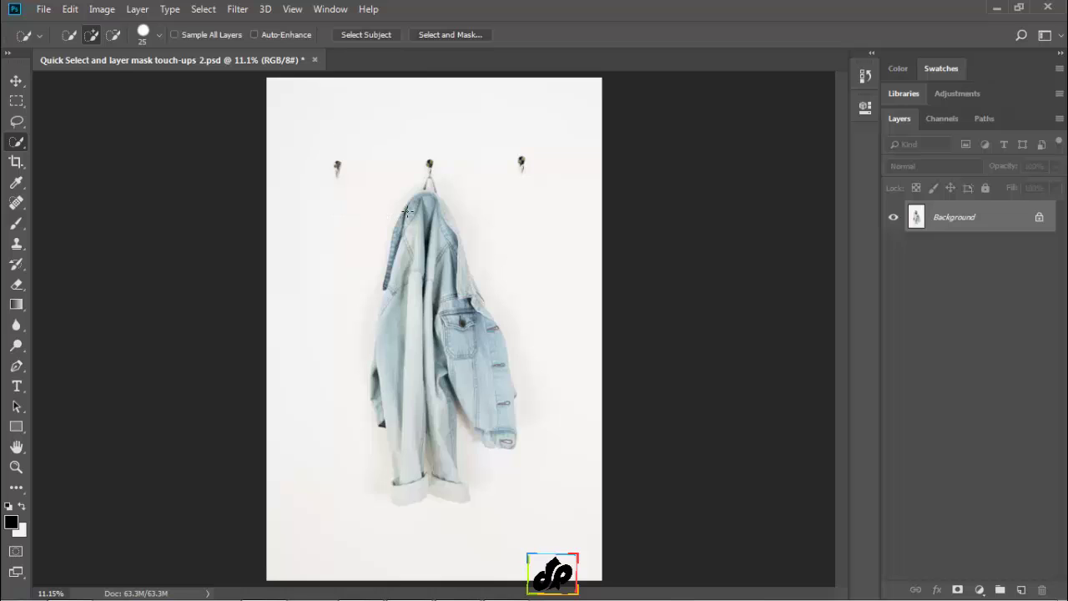
key(bracketright)
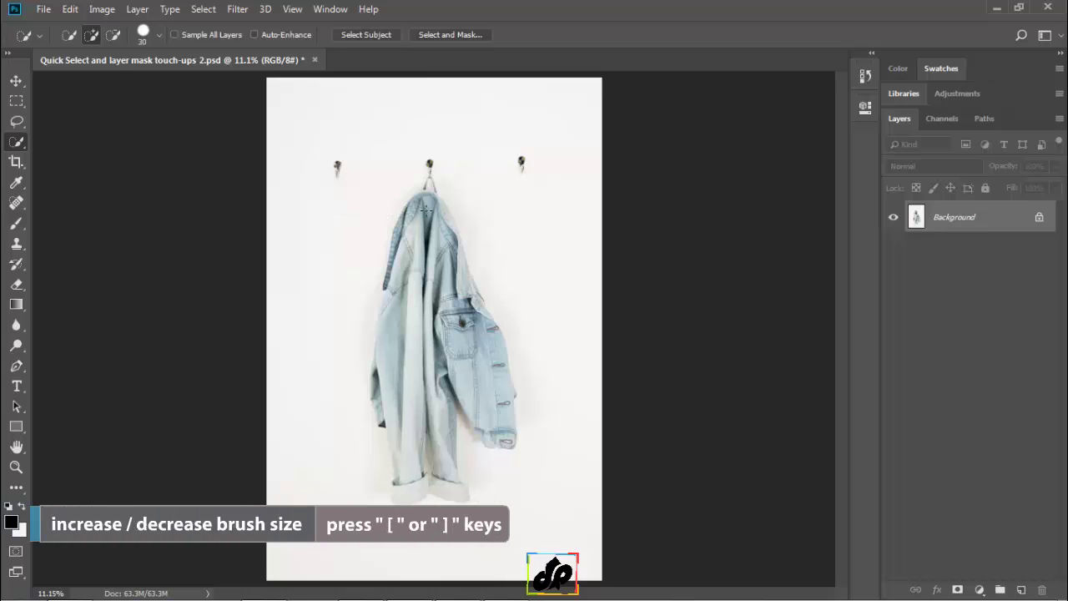
key(bracketright)
key(bracketright)
key(bracketright)
key(bracketright)
key(bracketright)
Step: Select the whole denim jacket, including the collar, both lower panels, the rear sleeve edge and the buttoned front panel
mouse_move(421, 207)
mouse_down()
mouse_move(406, 349)
mouse_move(420, 431)
mouse_move(400, 501)
mouse_move(390, 384)
mouse_up()
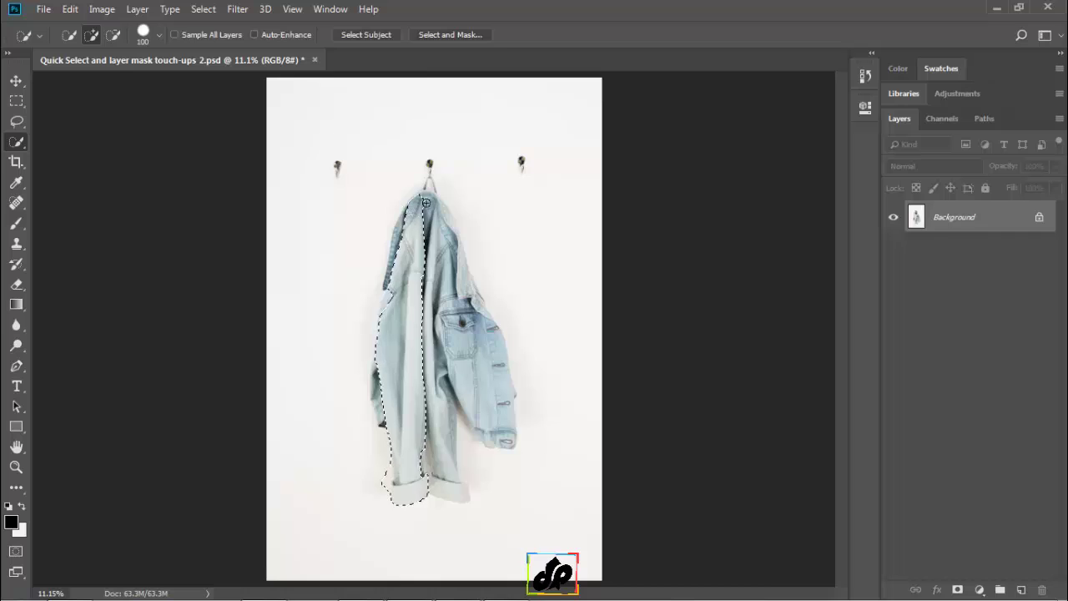
mouse_move(420, 195)
mouse_down()
mouse_move(463, 254)
mouse_move(467, 308)
mouse_move(454, 341)
mouse_move(430, 355)
mouse_move(433, 429)
mouse_move(450, 479)
mouse_move(449, 461)
mouse_up()
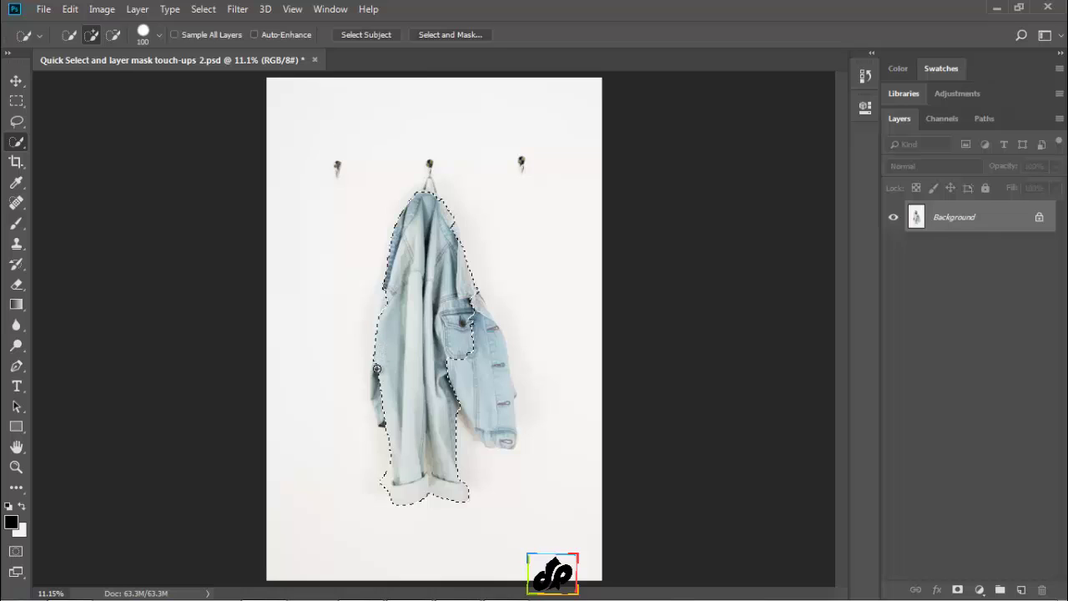
drag(375, 393, 381, 415)
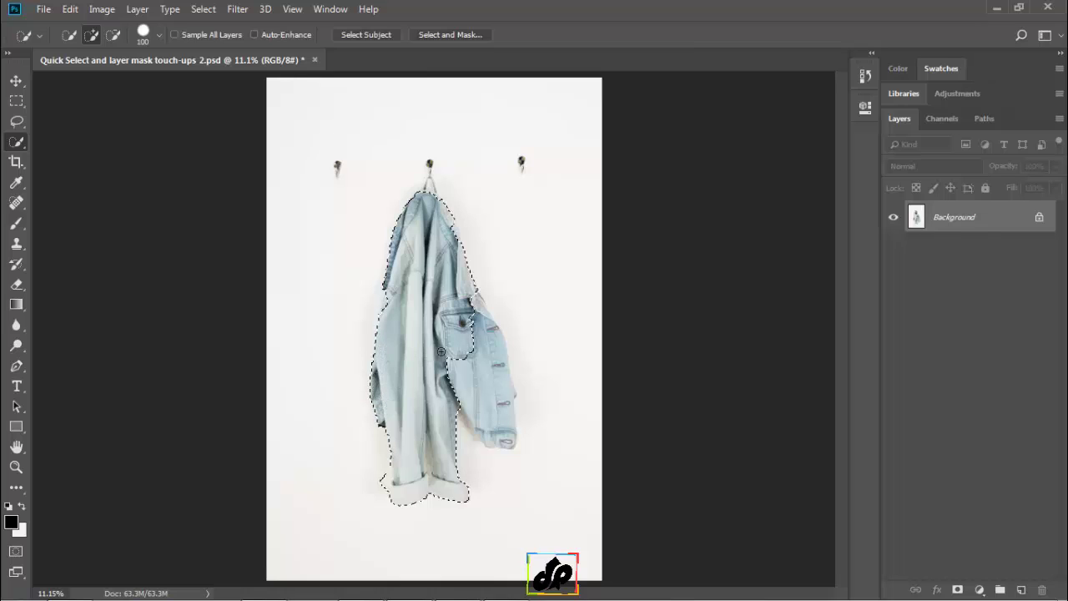
mouse_move(478, 298)
mouse_down()
mouse_move(503, 435)
mouse_move(466, 421)
mouse_move(474, 425)
mouse_move(444, 451)
mouse_up()
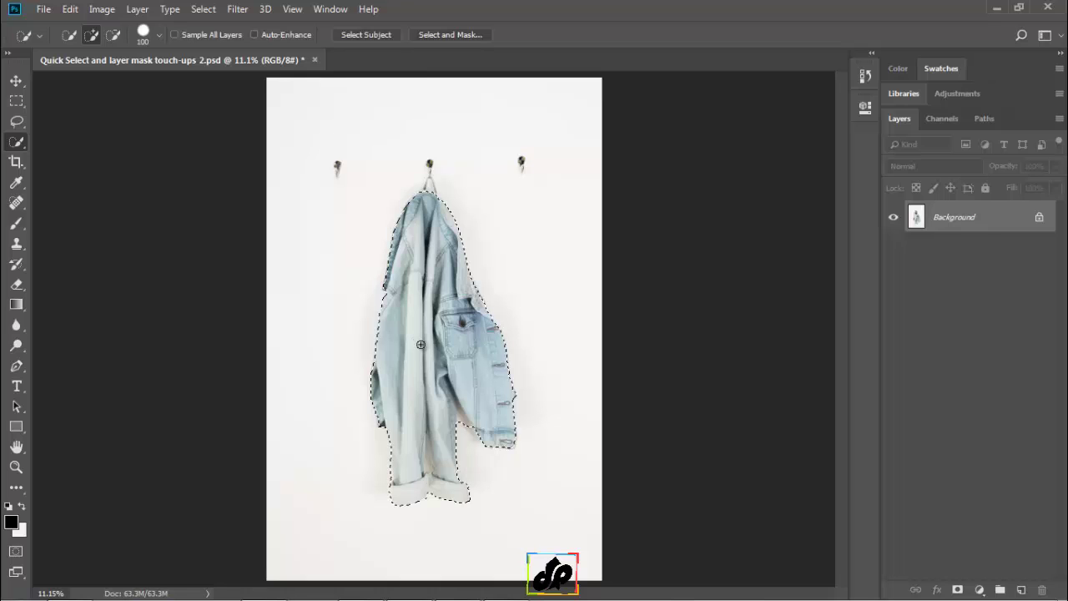
Step: Add a Color Balance adjustment layer named "jacket" masked to the selection
click(135, 15)
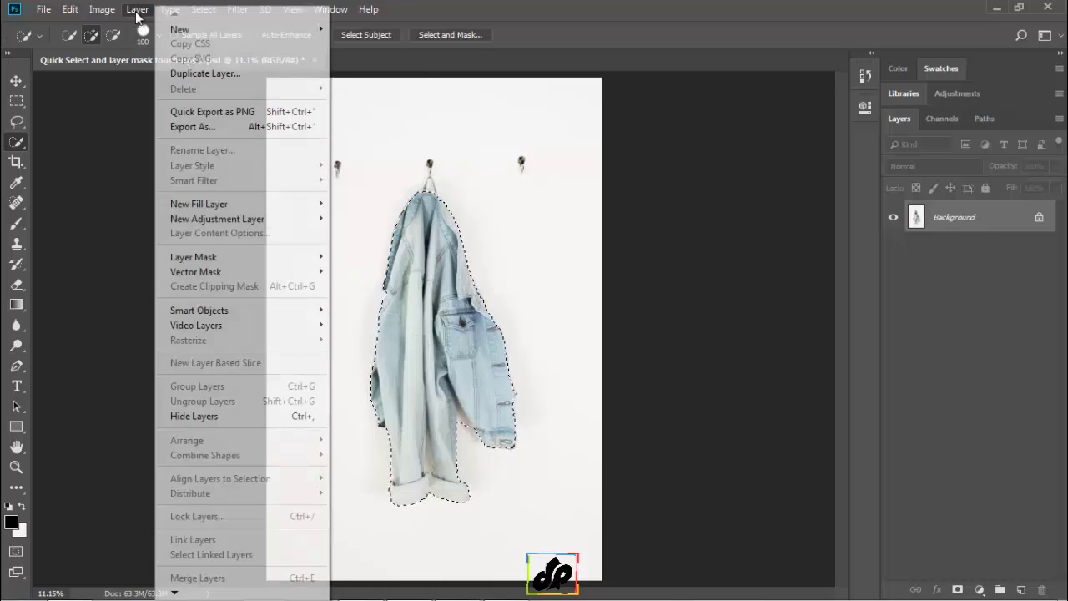
mouse_move(312, 226)
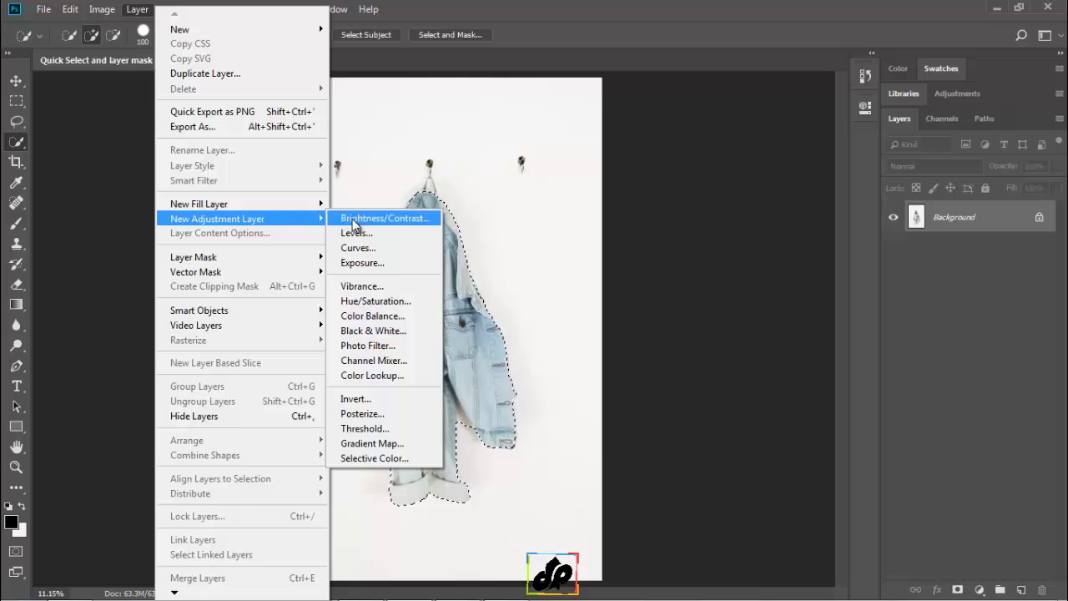
click(368, 317)
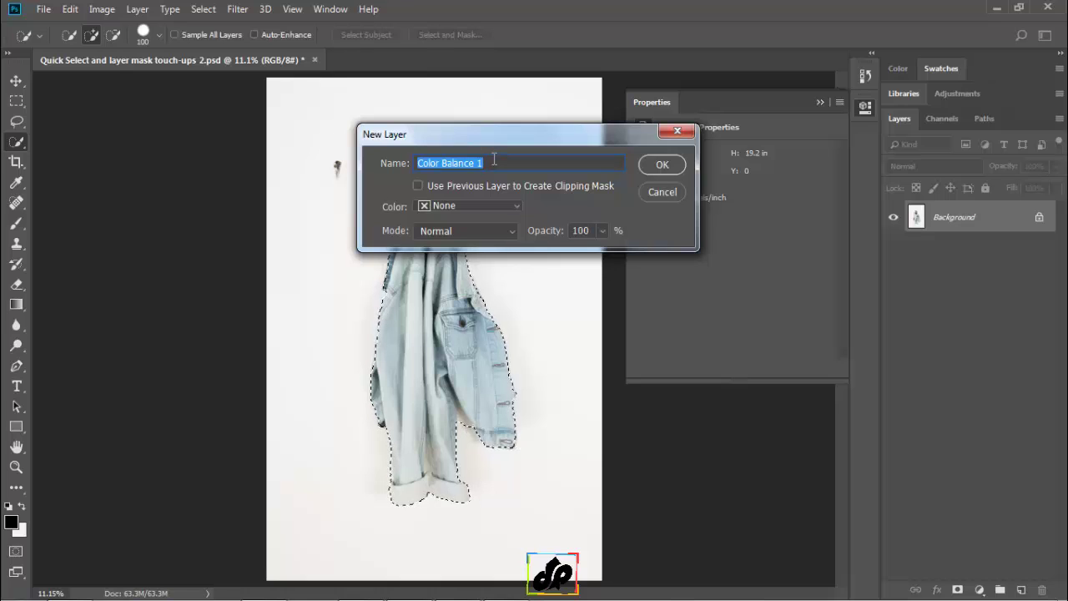
text(jacket)
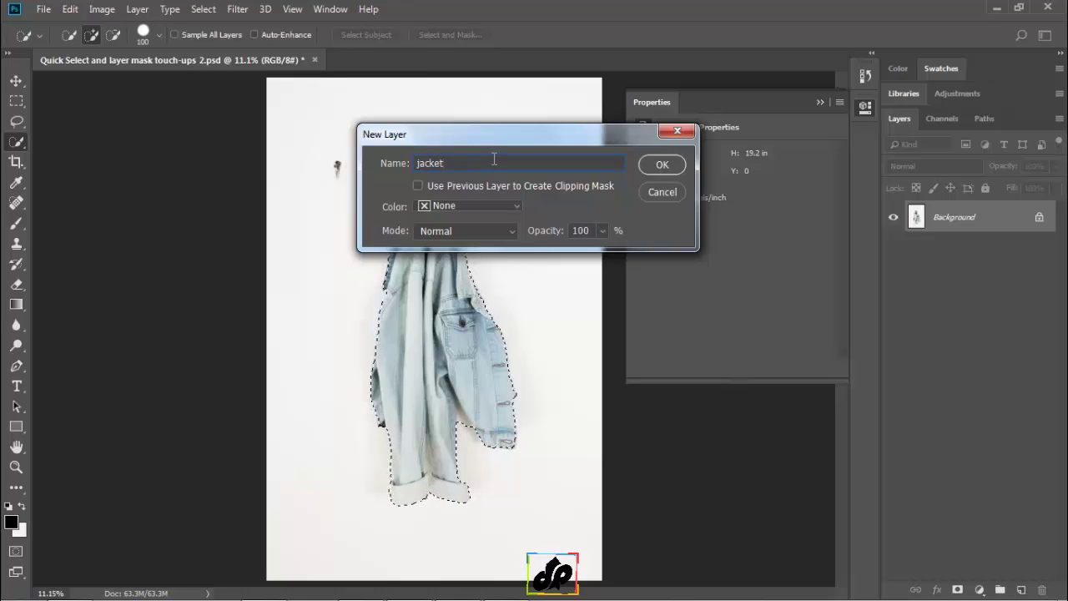
key(Return)
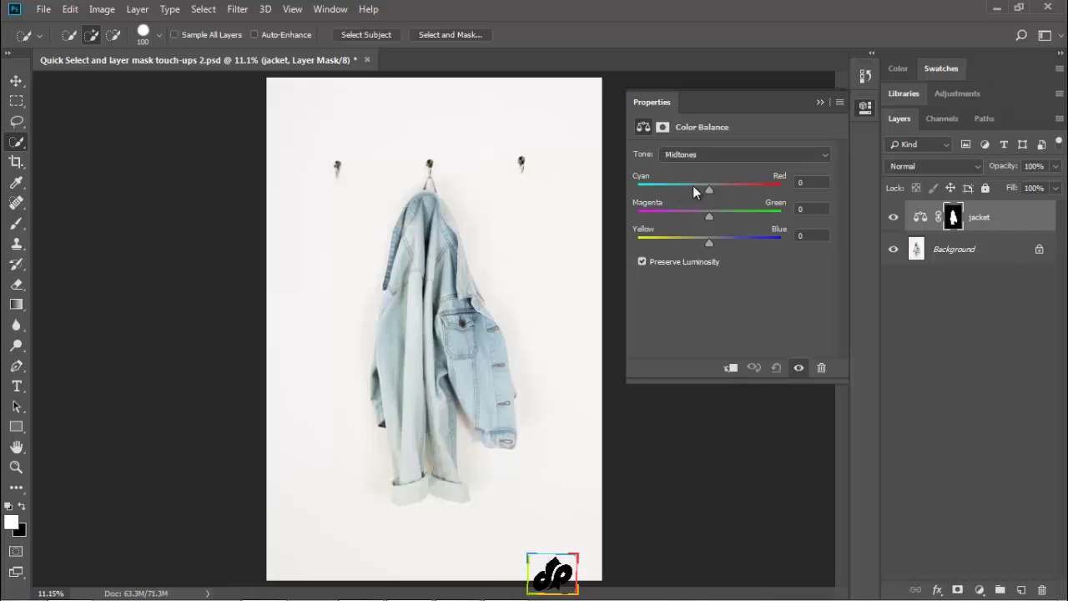
Step: Set the jacket layer's midtones to Cyan/Red -21 and Yellow/Blue +63
drag(709, 191, 694, 190)
drag(707, 243, 754, 240)
key(super+ctrl+1)
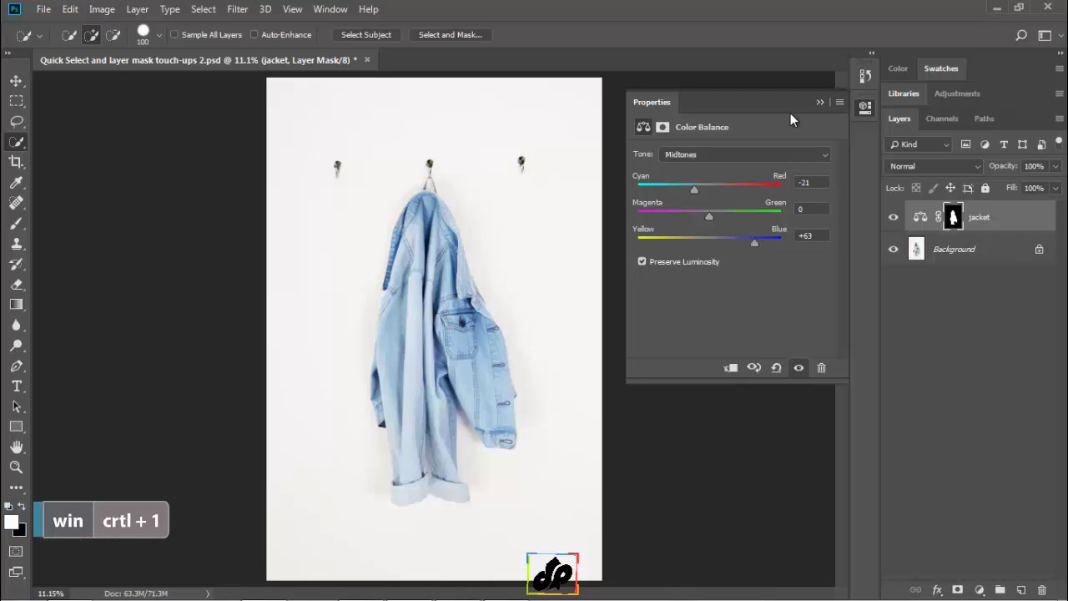
click(816, 102)
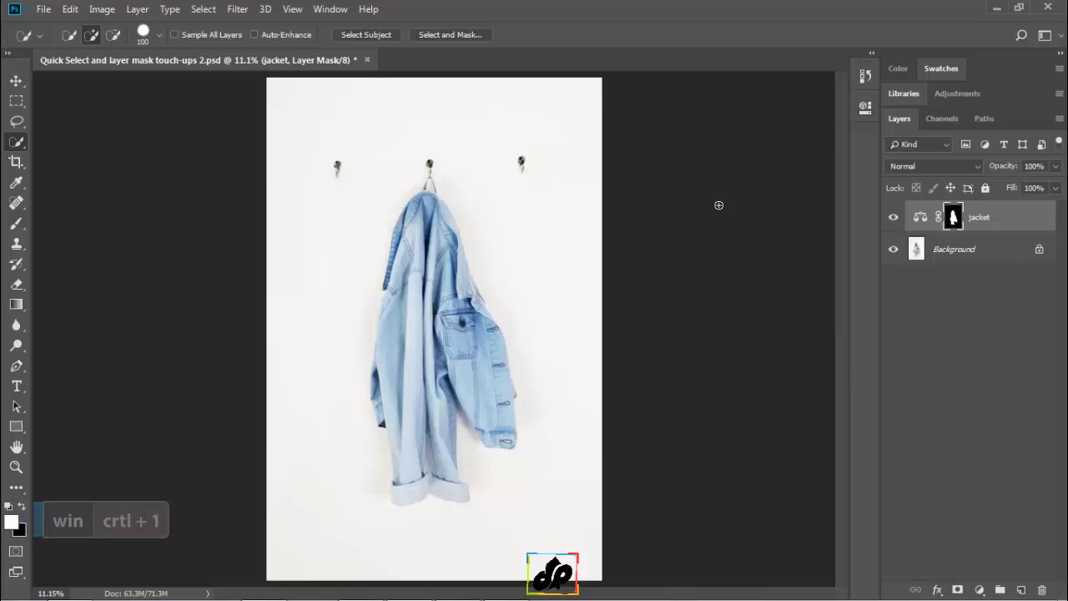
Step: Paint white on the jacket layer's mask along the collar's outer edge with the Brush at size 30
key(ctrl+1)
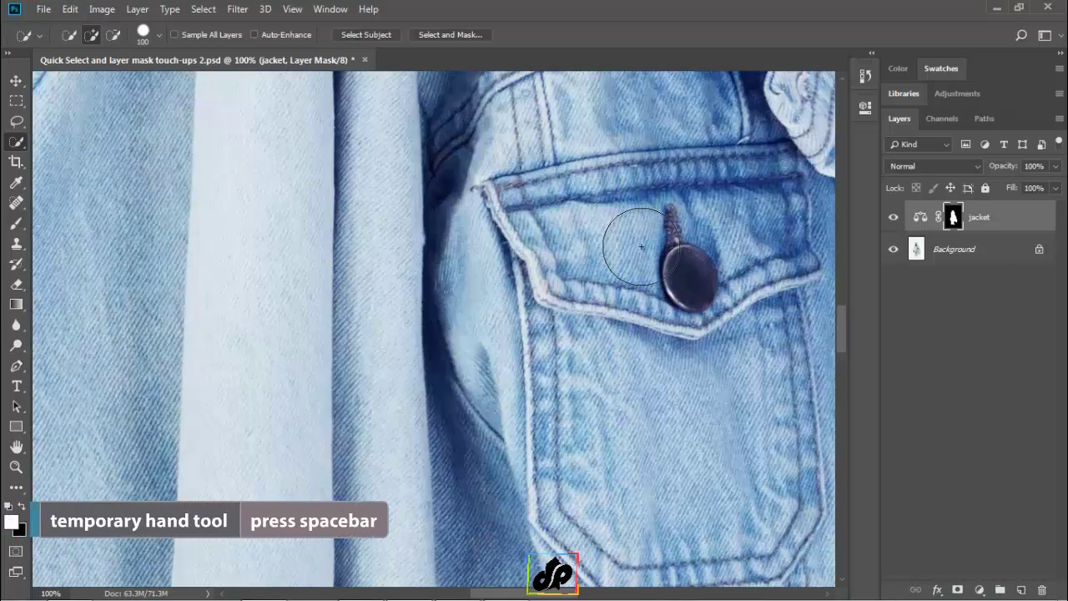
drag(382, 174, 438, 325)
drag(432, 358, 424, 308)
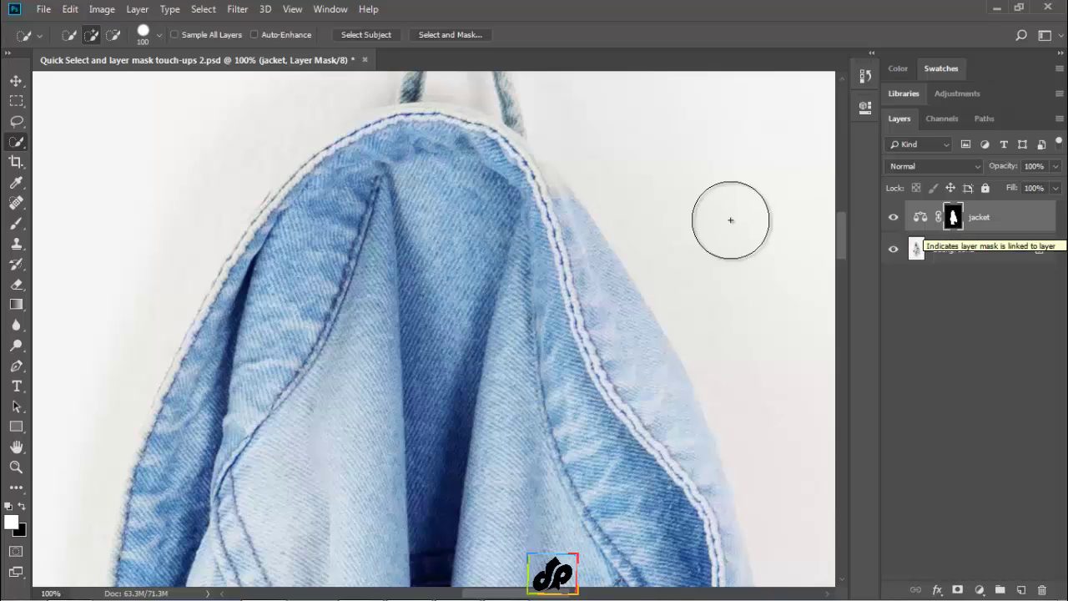
key(b)
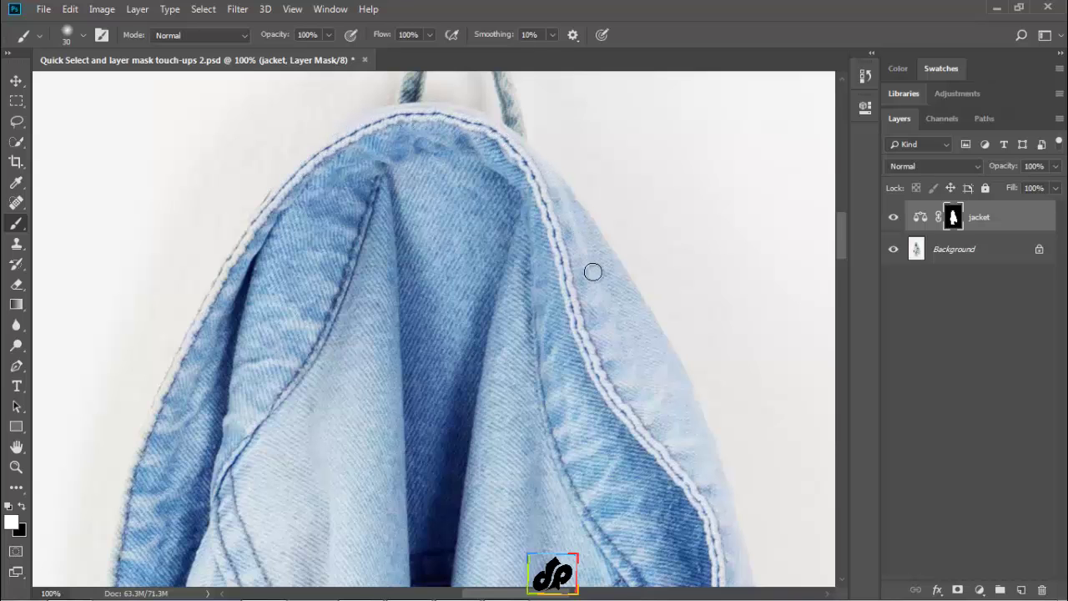
Step: Touch up the mask in white along the outer edge of the buttoned front panel, down to its hem
scroll(601, 389, down, 7)
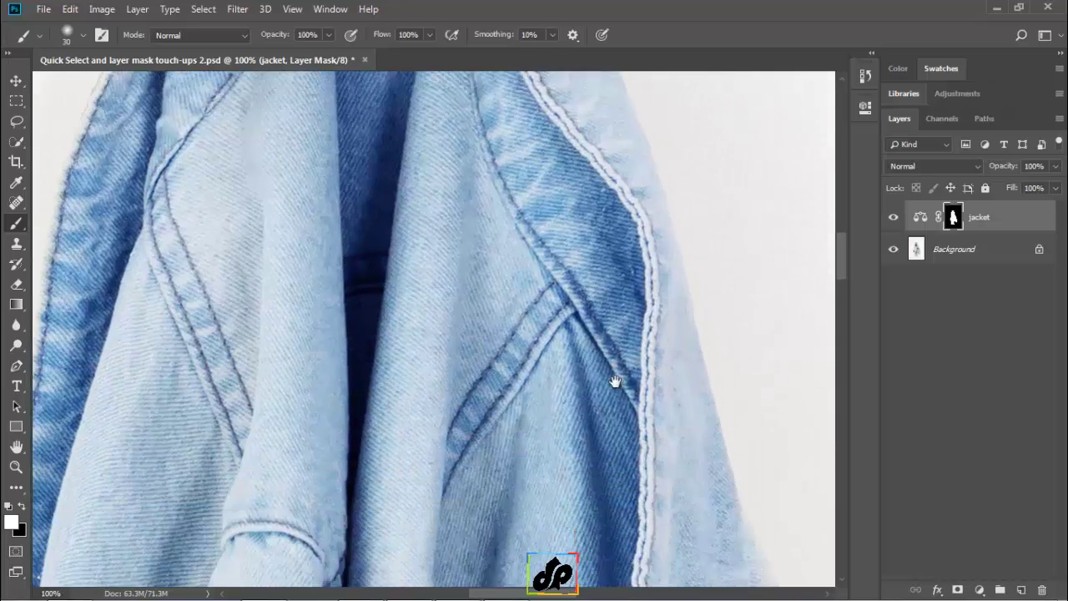
scroll(602, 262, down, 8)
scroll(541, 245, right, 3)
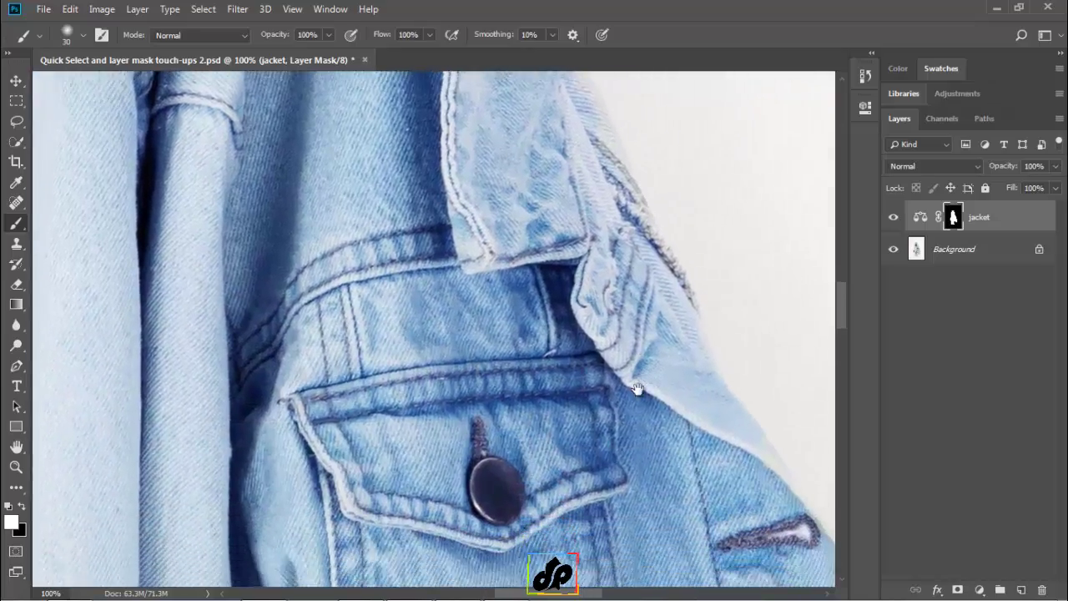
scroll(540, 245, down, 10)
scroll(575, 246, right, 3)
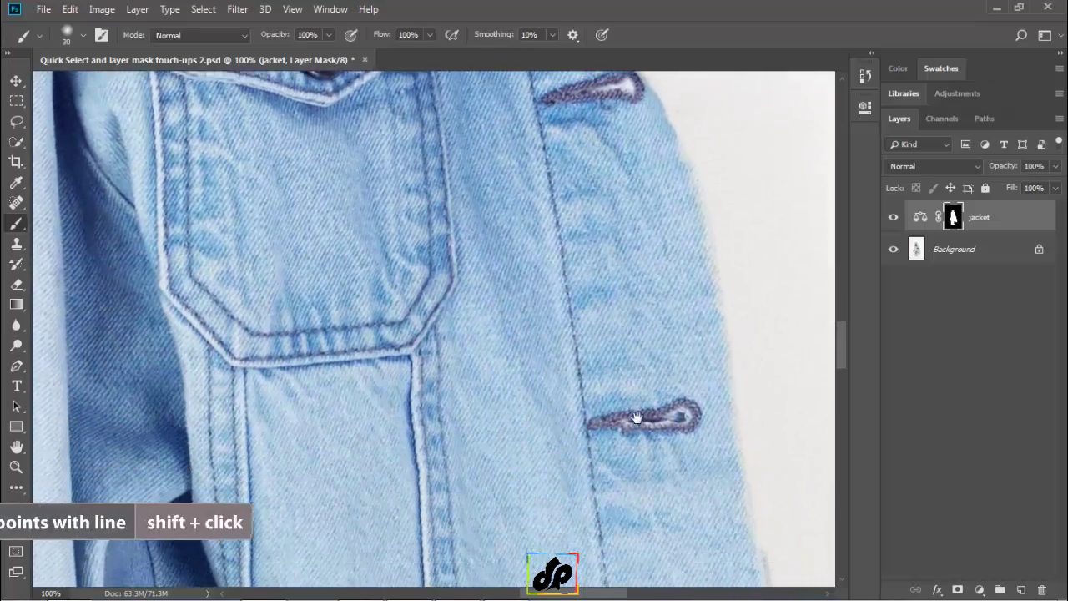
scroll(592, 248, down, 10)
scroll(620, 358, right, 1)
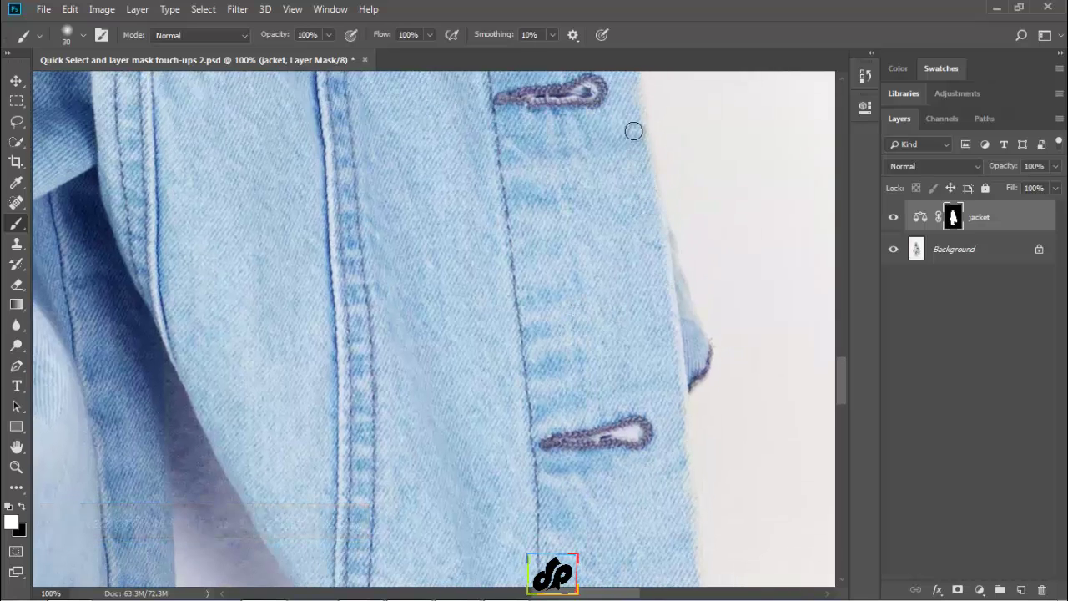
scroll(615, 251, up, 6)
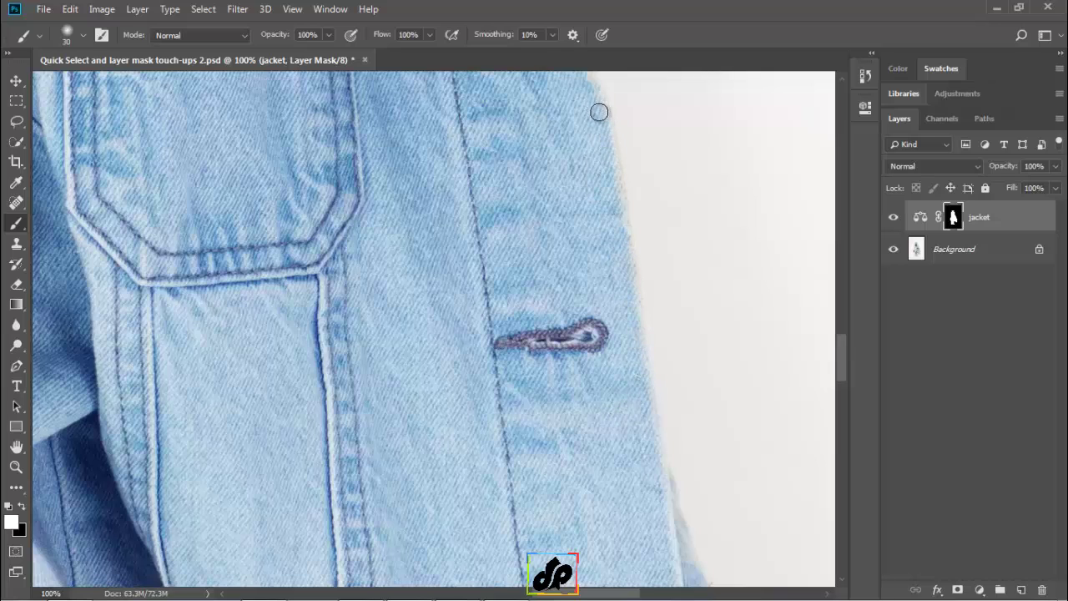
scroll(610, 215, down, 8)
scroll(596, 362, left, 3)
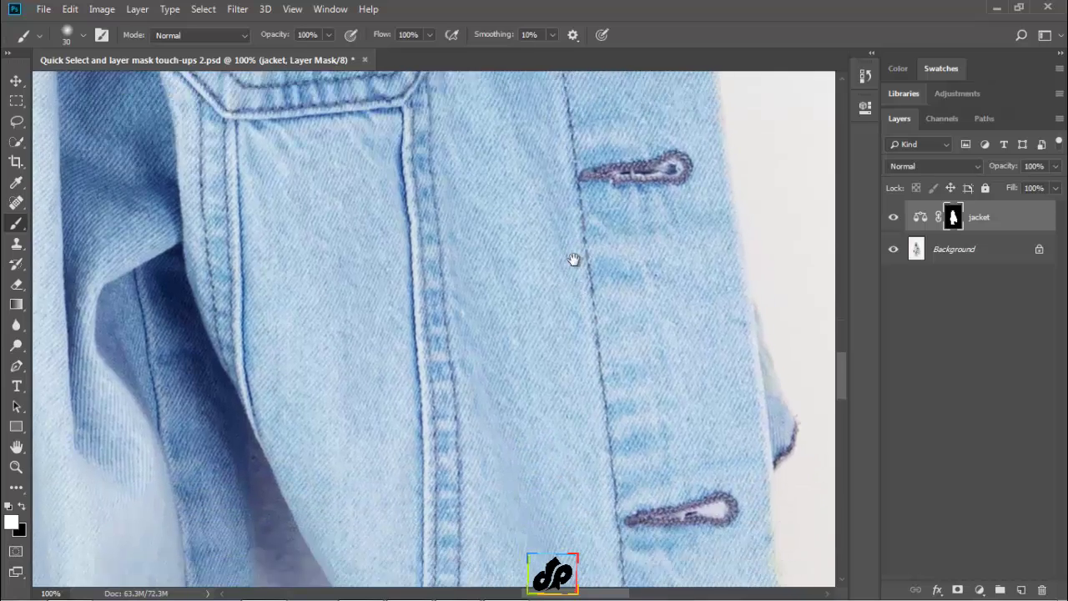
scroll(584, 362, down, 5)
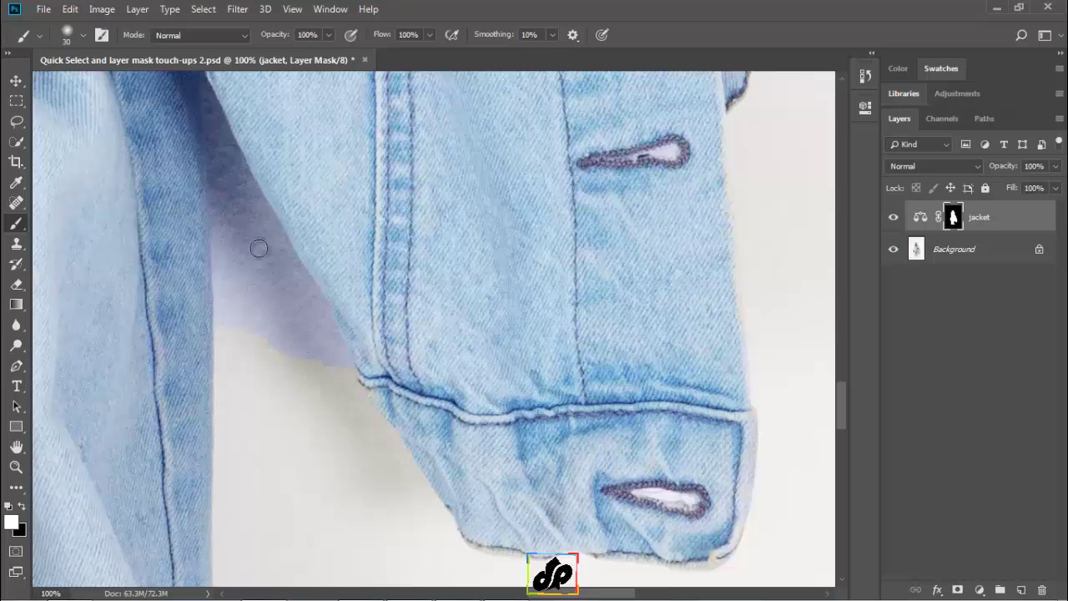
Step: Paint black on the mask over the tinted wall in the gap between the jacket's body and buttoned front panel
mouse_move(236, 178)
mouse_down()
mouse_move(279, 298)
mouse_move(408, 305)
mouse_up()
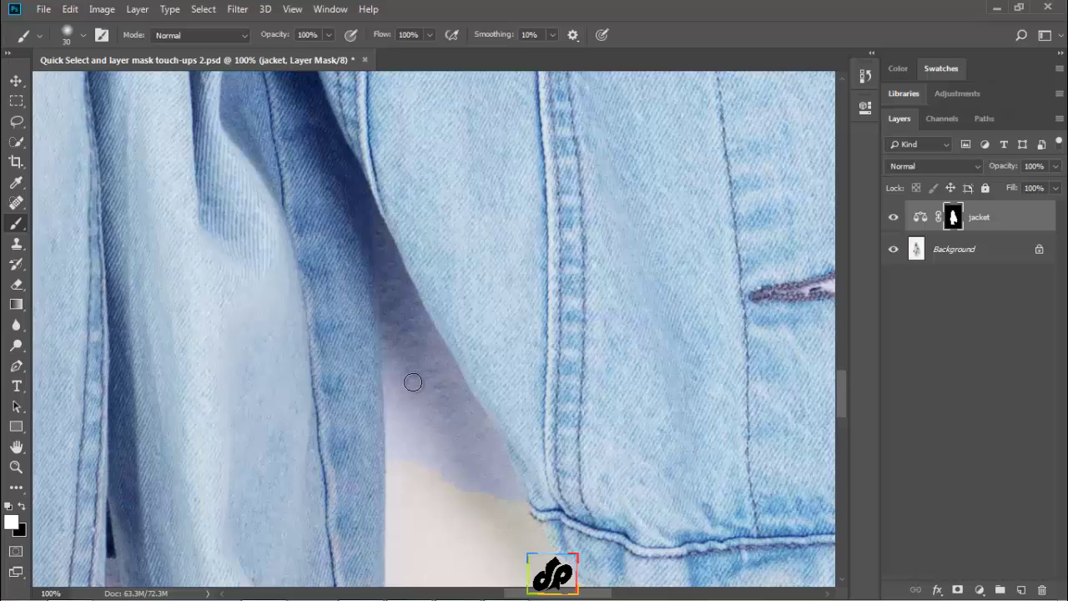
key(x)
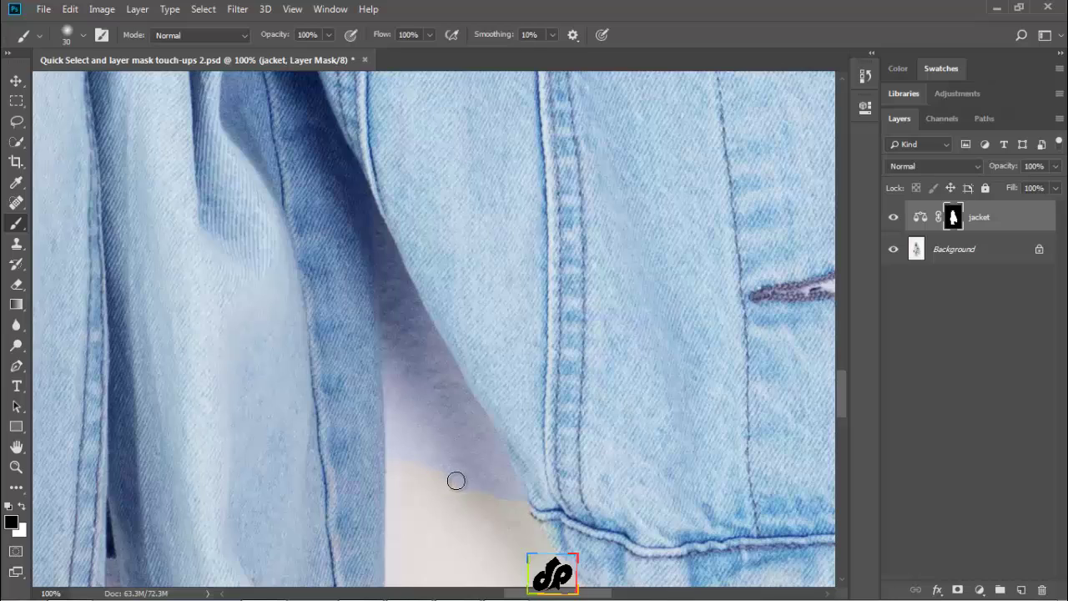
mouse_move(432, 436)
mouse_down()
mouse_move(421, 409)
mouse_move(425, 467)
mouse_move(411, 407)
mouse_move(405, 448)
mouse_move(409, 375)
mouse_move(400, 464)
mouse_move(404, 312)
mouse_move(379, 226)
mouse_move(386, 336)
mouse_move(398, 360)
mouse_move(415, 309)
mouse_move(425, 341)
mouse_move(393, 265)
mouse_up()
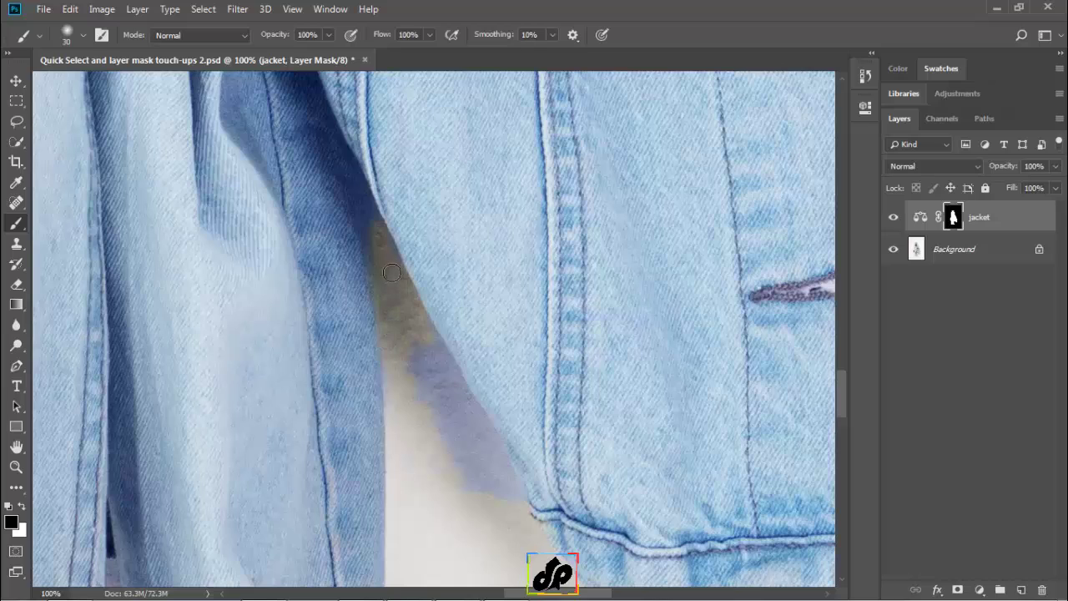
mouse_move(409, 331)
mouse_down()
mouse_move(432, 381)
mouse_move(418, 352)
mouse_move(415, 395)
mouse_move(407, 369)
mouse_move(472, 477)
mouse_move(499, 498)
mouse_move(441, 469)
mouse_move(511, 502)
mouse_move(424, 338)
mouse_move(504, 478)
mouse_move(429, 389)
mouse_move(473, 459)
mouse_up()
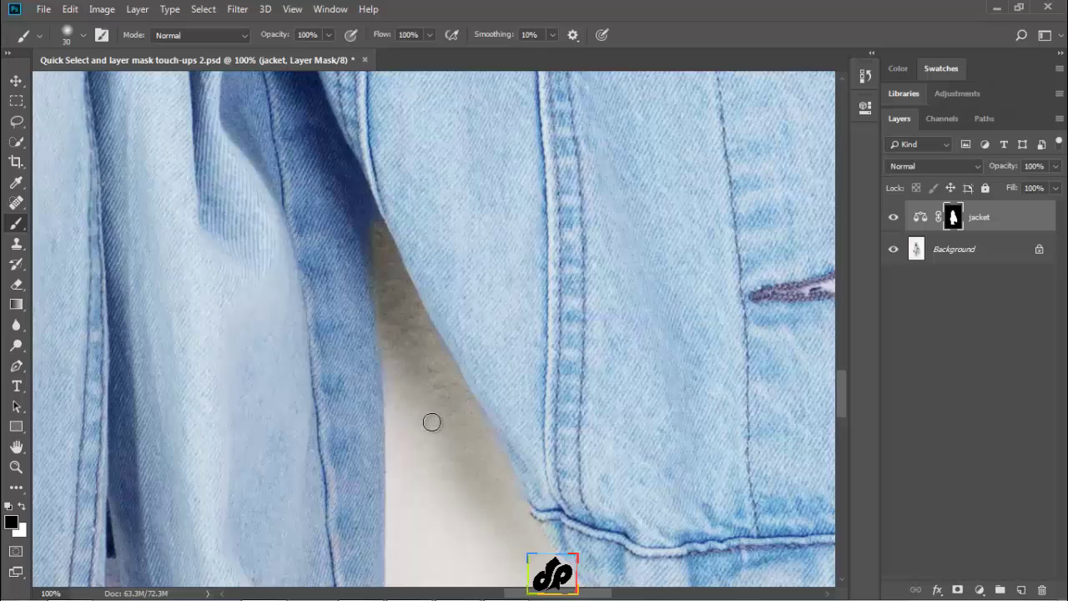
Step: Mask out the narrow strip of wall between the jacket's two lower panels above the folded cuffs
key(x)
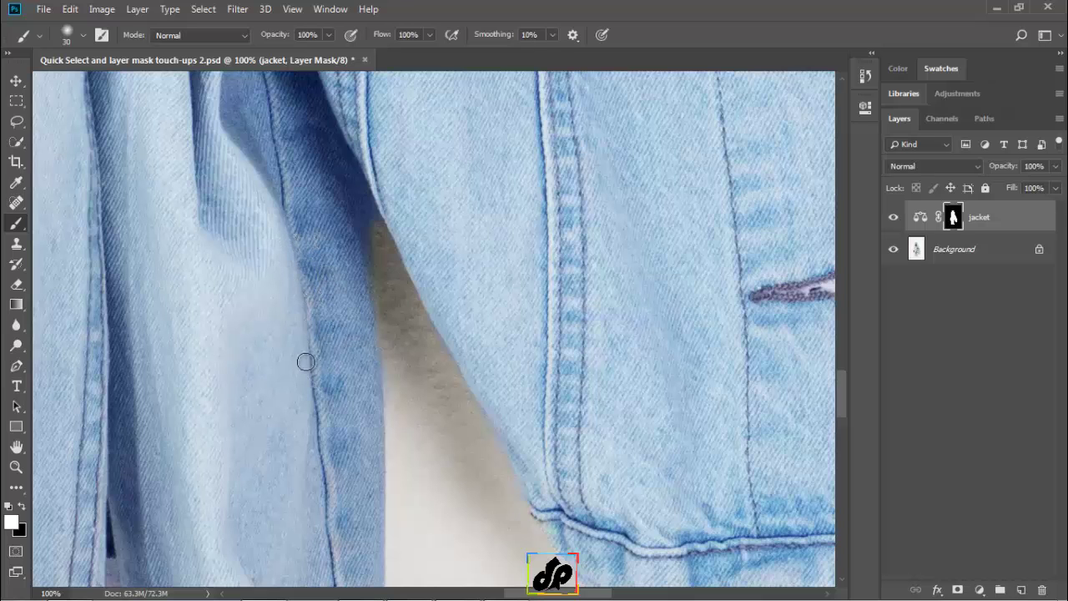
drag(287, 366, 615, 141)
drag(372, 327, 479, 138)
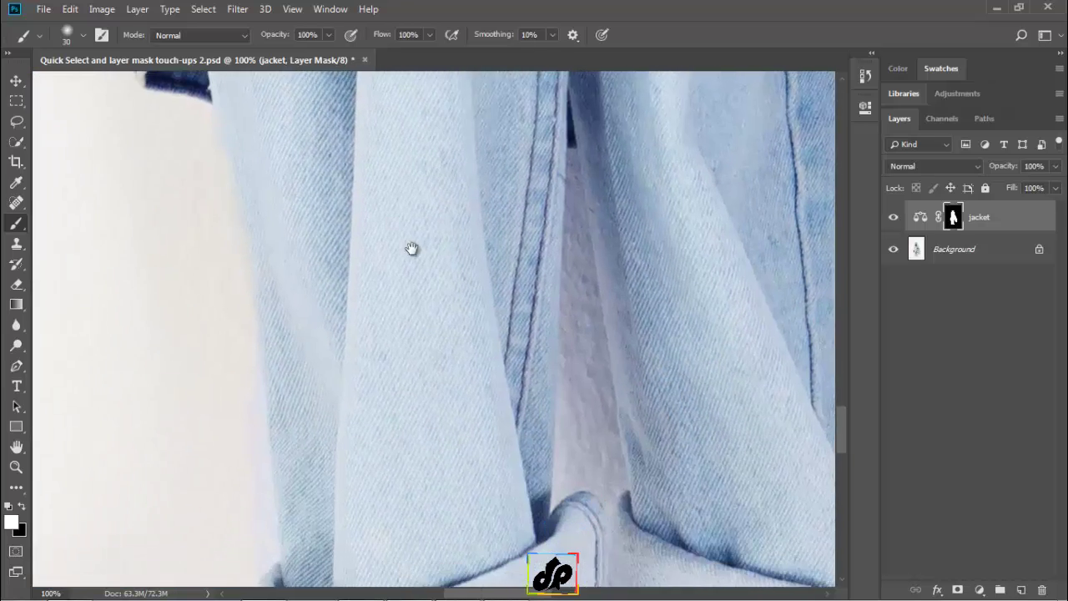
drag(412, 251, 424, 75)
drag(371, 391, 309, 412)
key(ctrl+0)
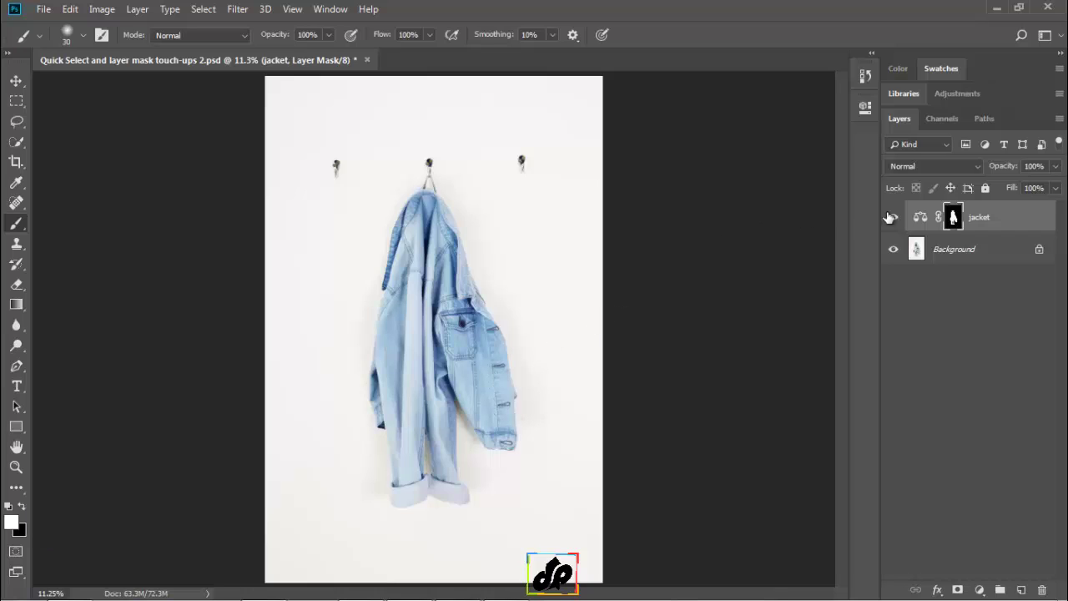
Step: Display the jacket layer's mask on its own, examine its black and white edges up close, and return to the image view
alt+click(953, 217)
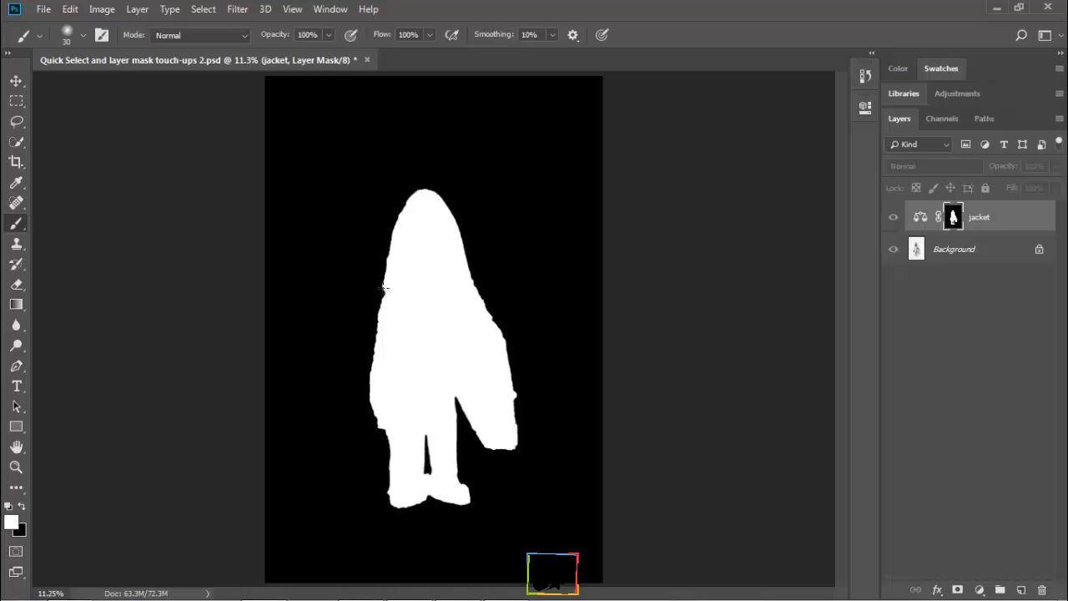
key(ctrl+1)
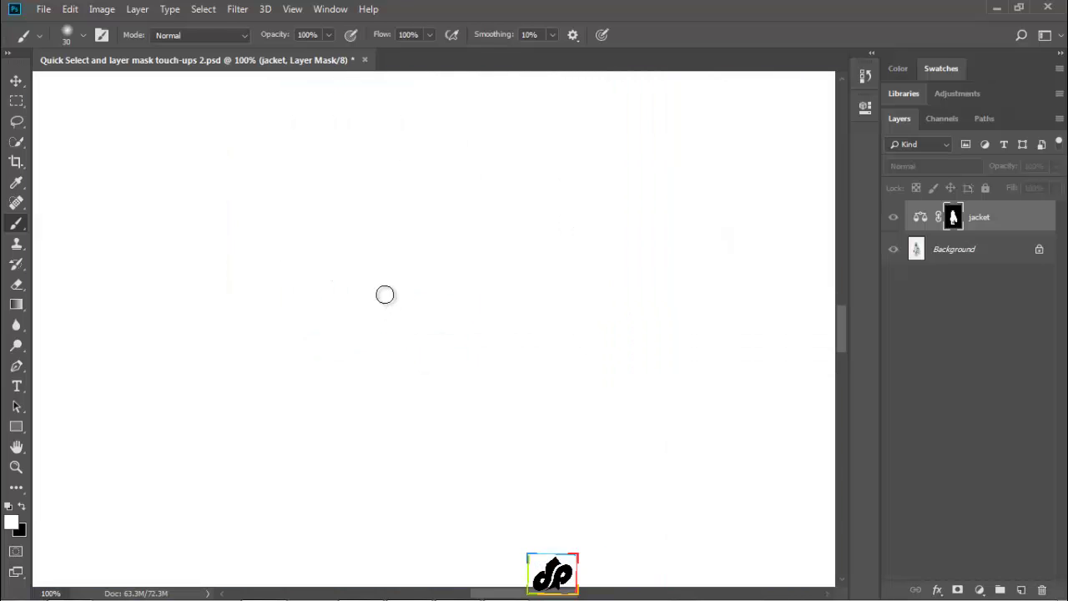
mouse_move(354, 362)
mouse_down()
mouse_move(595, 300)
mouse_move(493, 209)
mouse_move(490, 349)
mouse_move(439, 264)
mouse_move(503, 350)
mouse_move(551, 312)
mouse_move(509, 298)
mouse_move(565, 305)
mouse_move(558, 353)
mouse_move(455, 326)
mouse_move(456, 343)
mouse_up()
key(x)
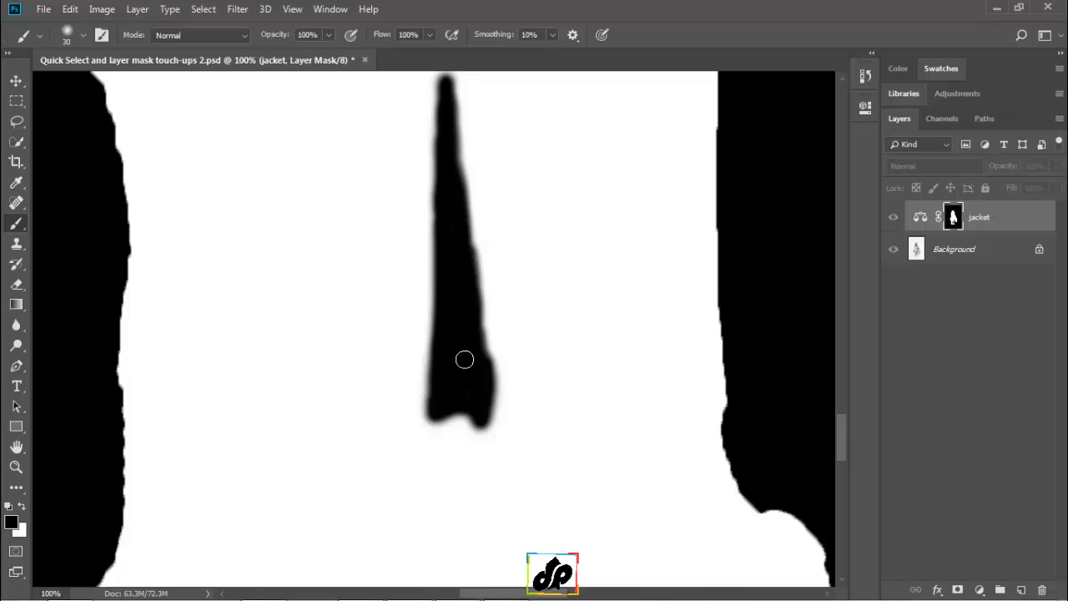
scroll(465, 358, up, 15)
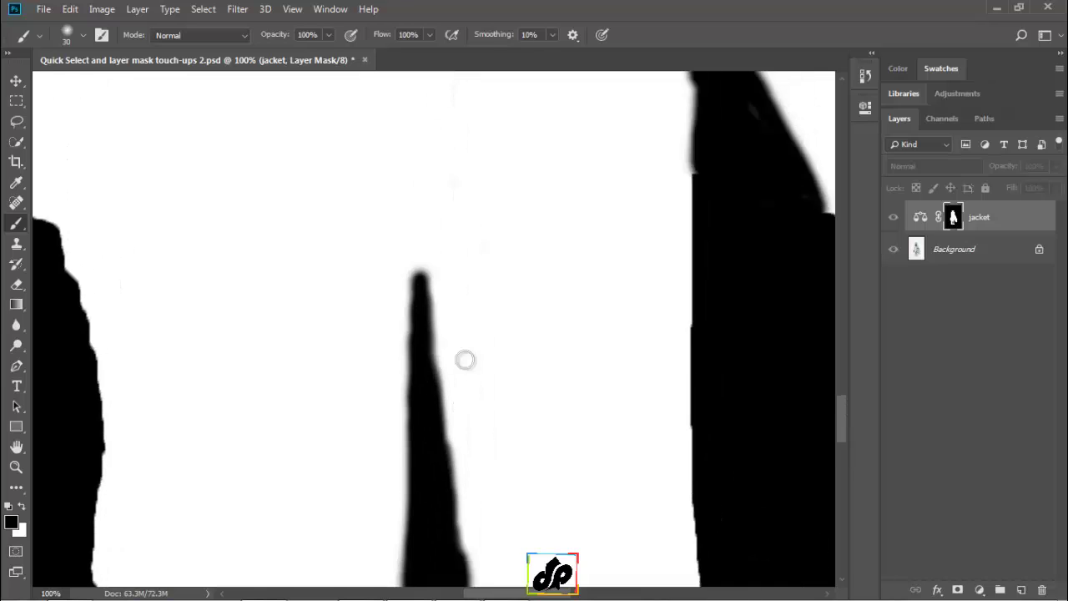
scroll(464, 359, up, 12)
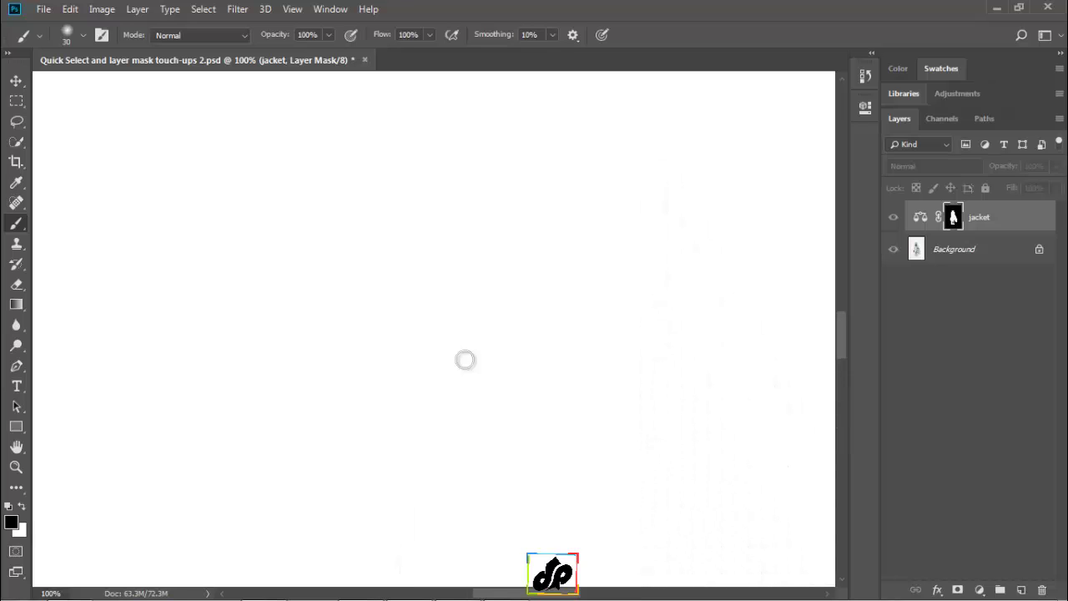
scroll(465, 358, up, 3)
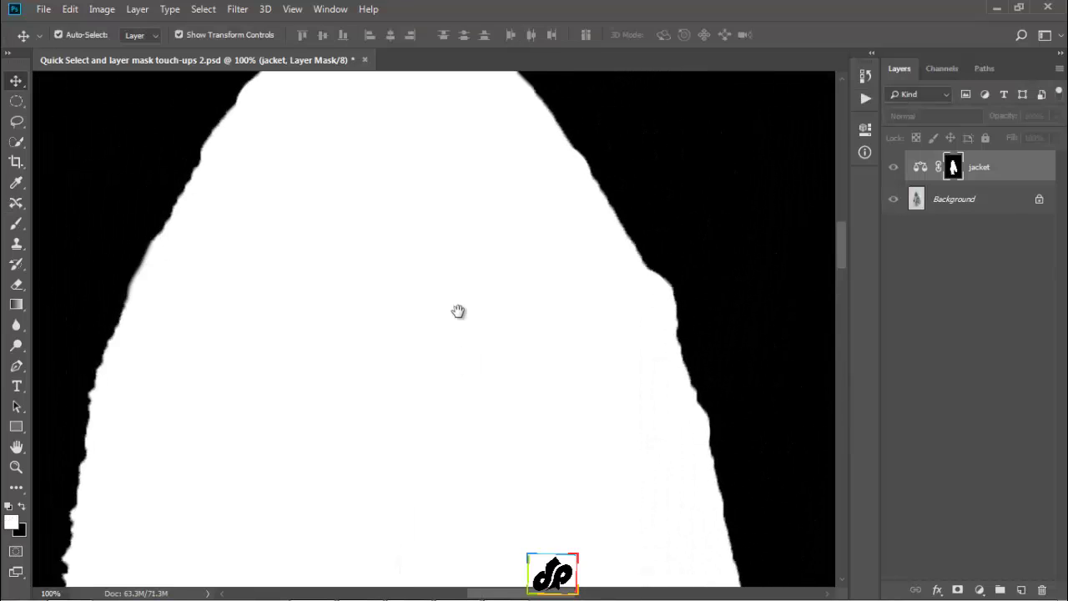
drag(459, 309, 458, 248)
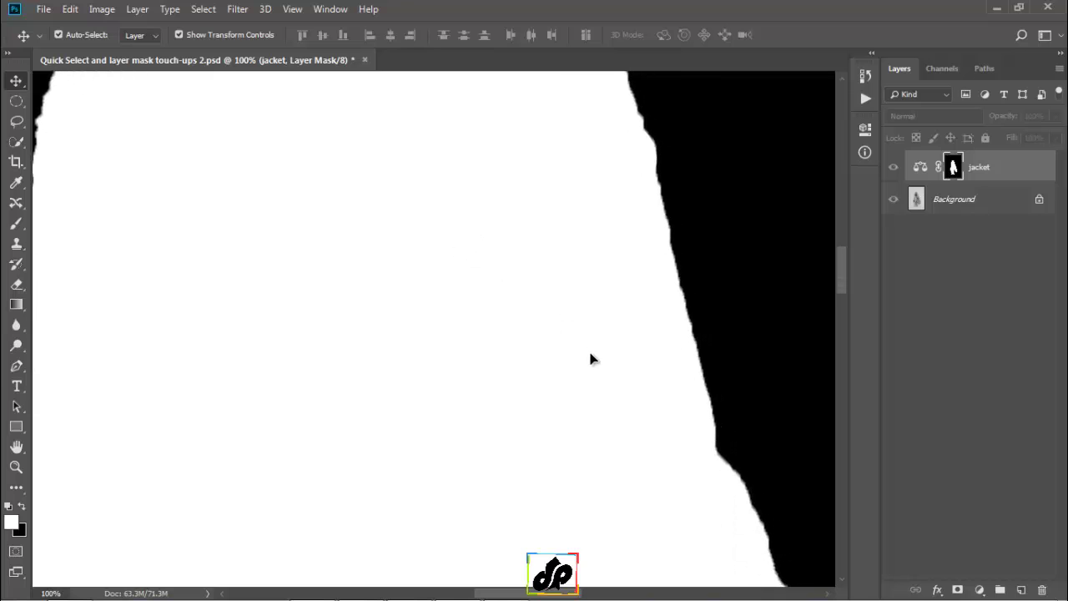
click(892, 171)
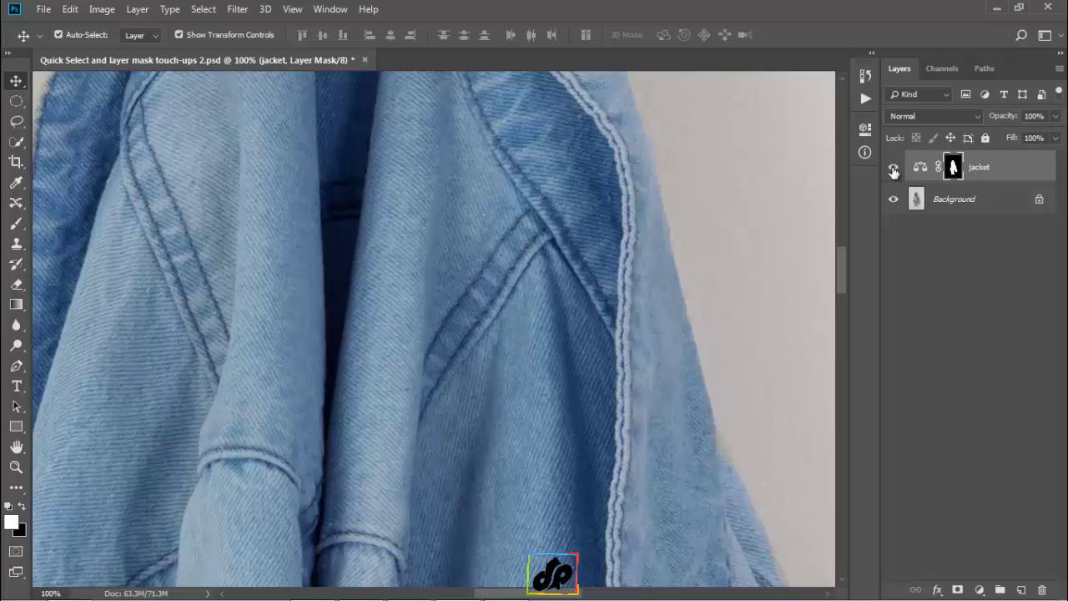
Step: Apply a very slight feather to the jacket layer's mask to soften its edges
click(868, 131)
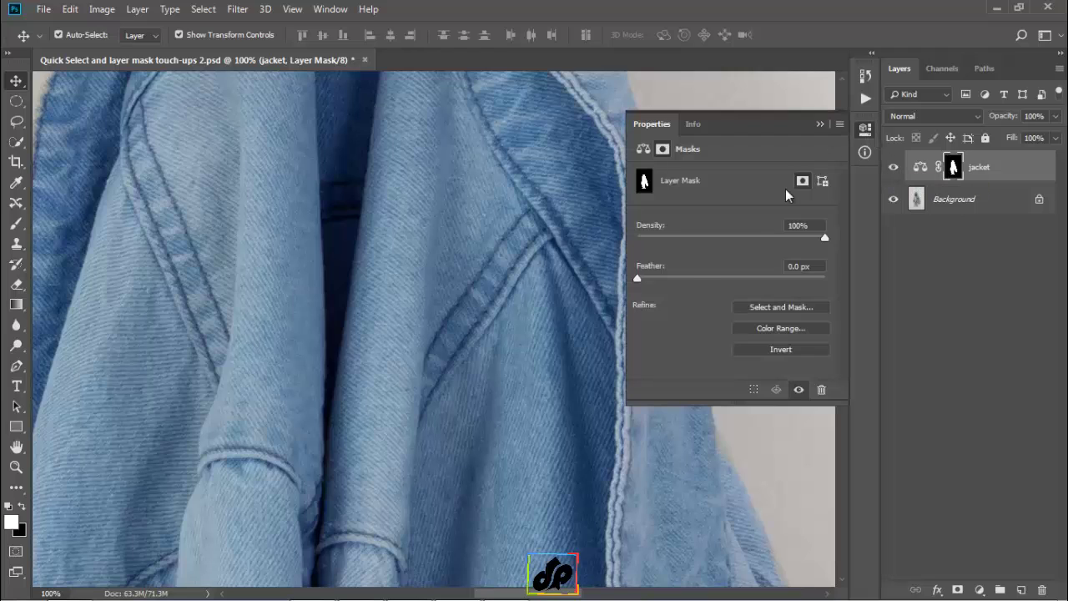
drag(637, 283, 643, 285)
click(819, 125)
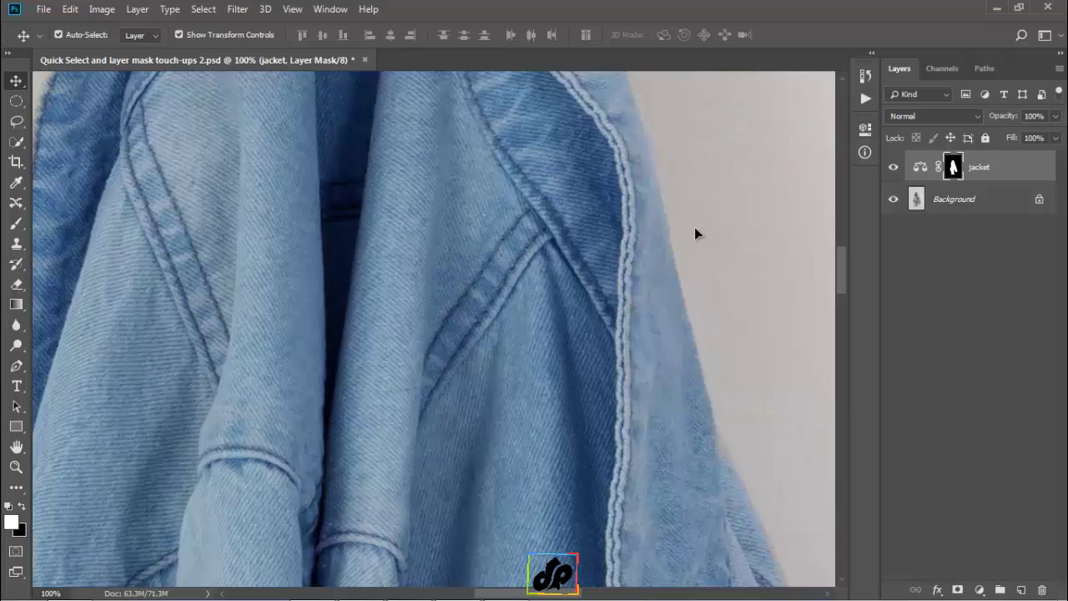
Step: Load the jacket layer's mask as a selection and invert it to select the surrounding wall
key(b)
key(ctrl+0)
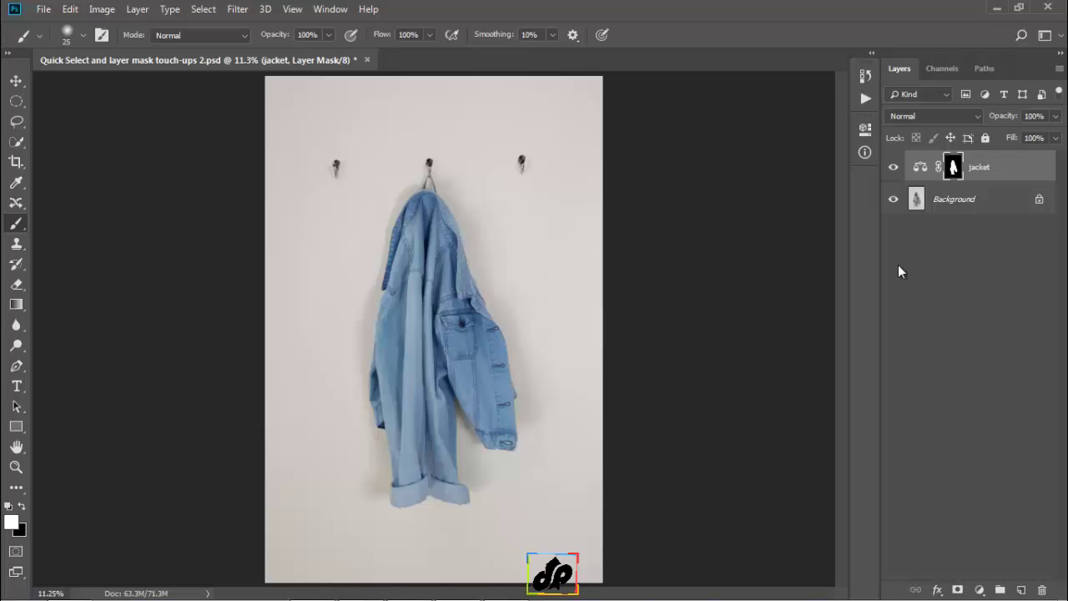
ctrl+click(953, 169)
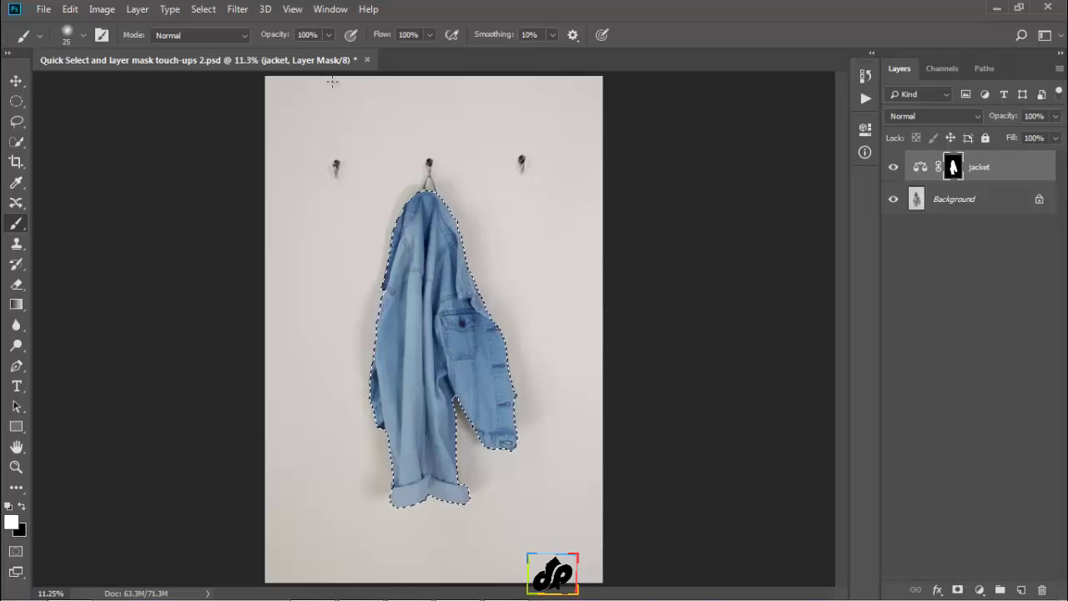
click(204, 10)
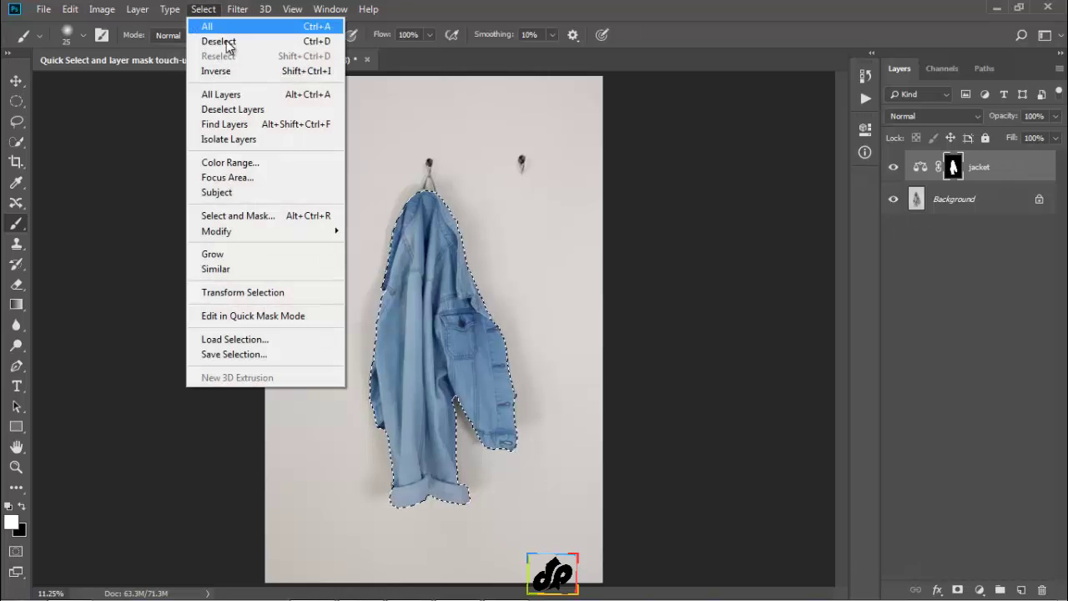
click(223, 70)
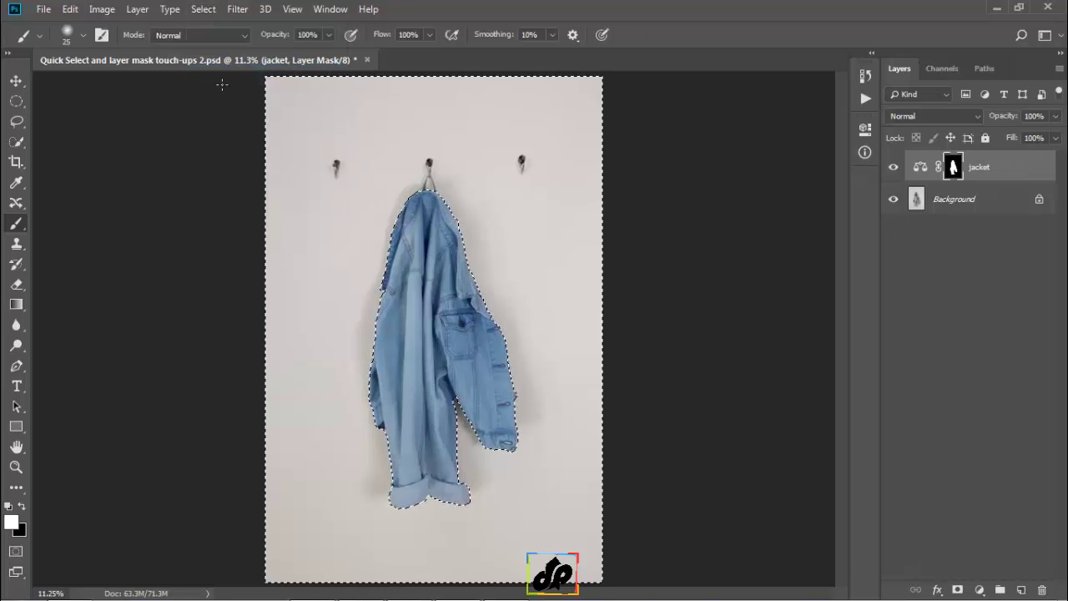
Step: Add a Hue/Saturation adjustment layer named "desat" from the wall selection and set its Saturation to -100
click(138, 9)
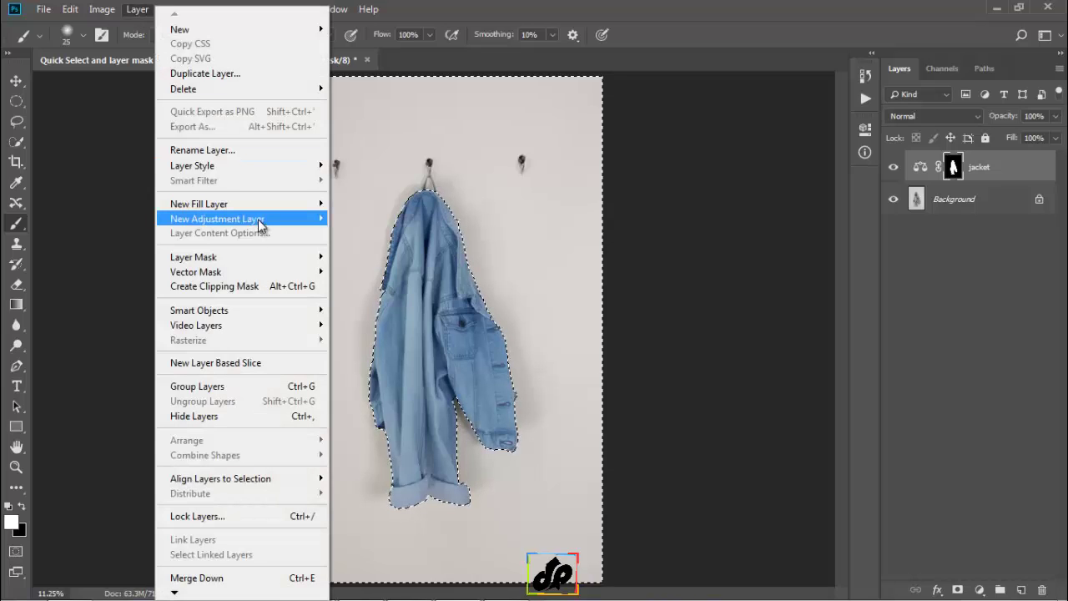
mouse_move(260, 221)
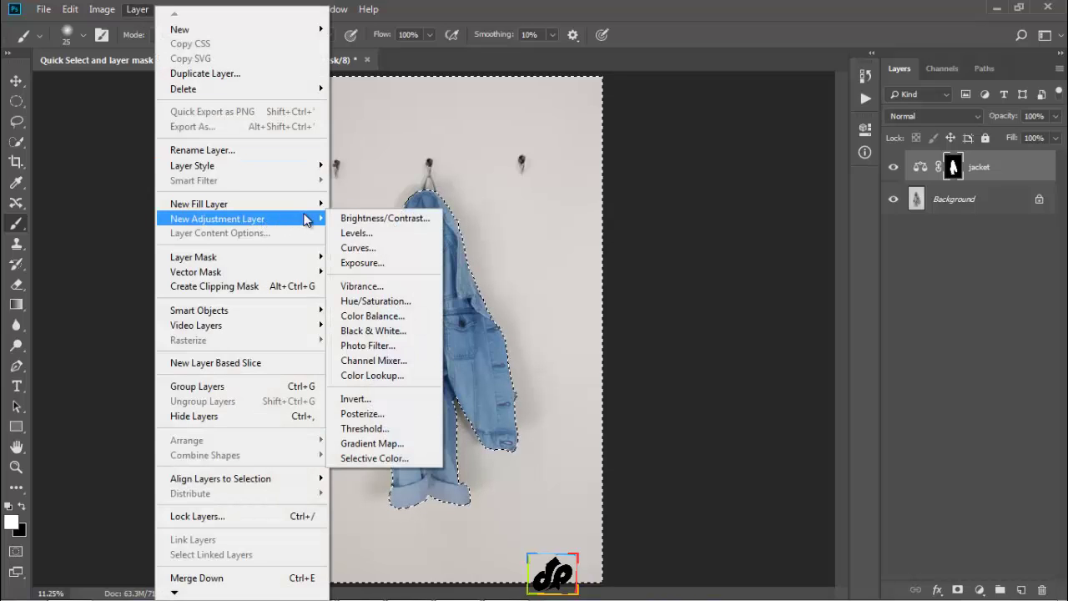
click(391, 302)
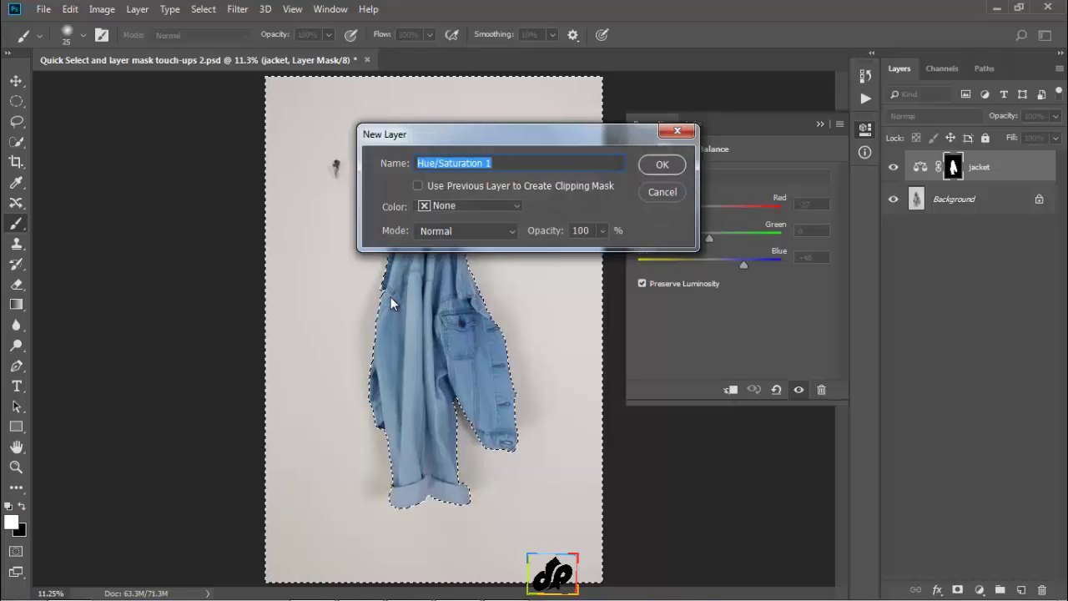
text(des)
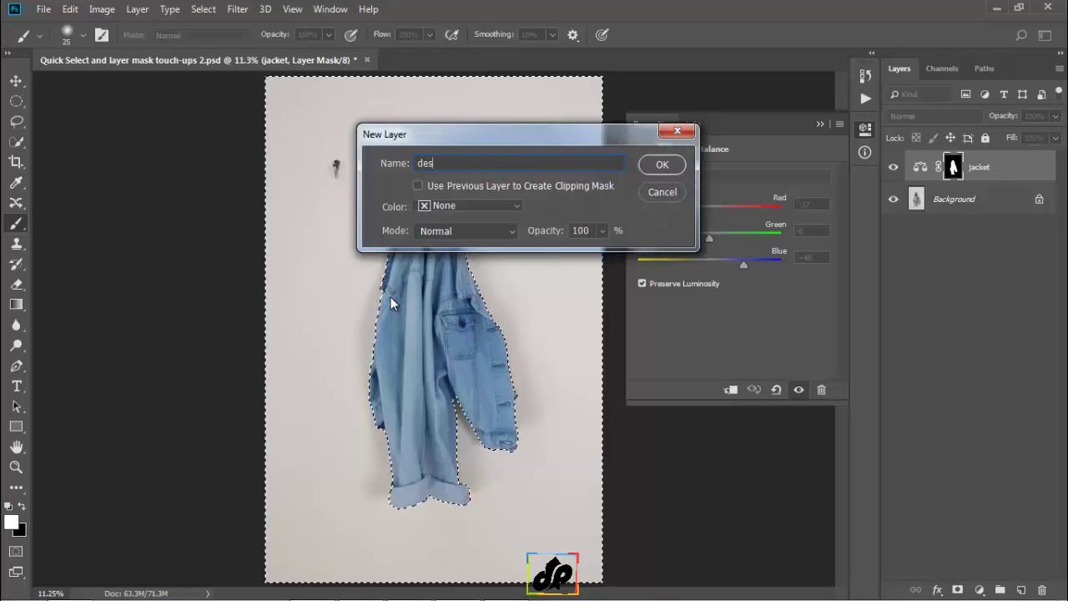
text(at)
key(Return)
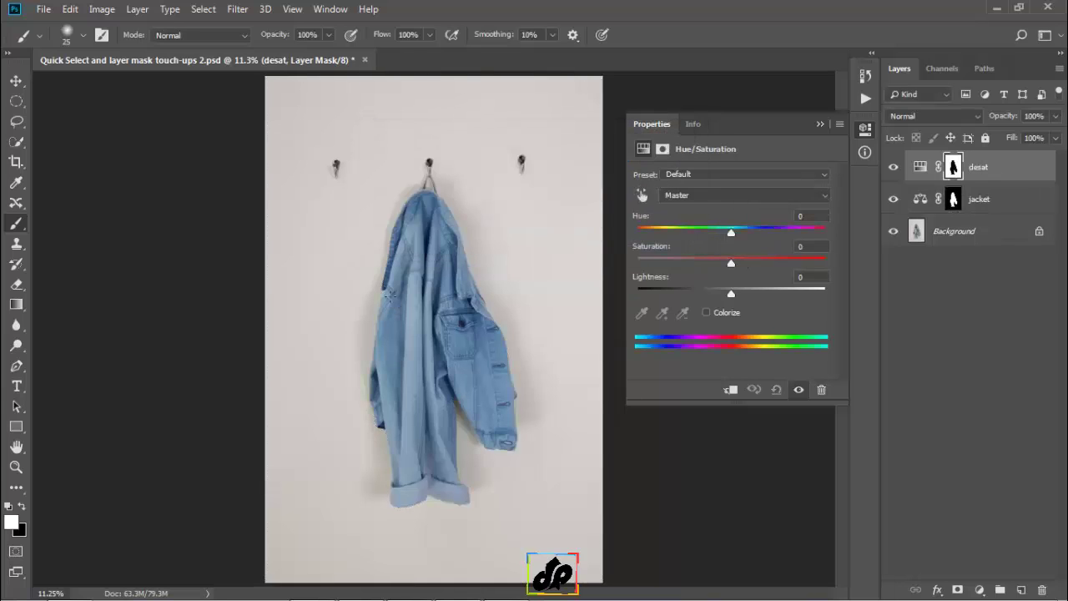
drag(731, 261, 631, 266)
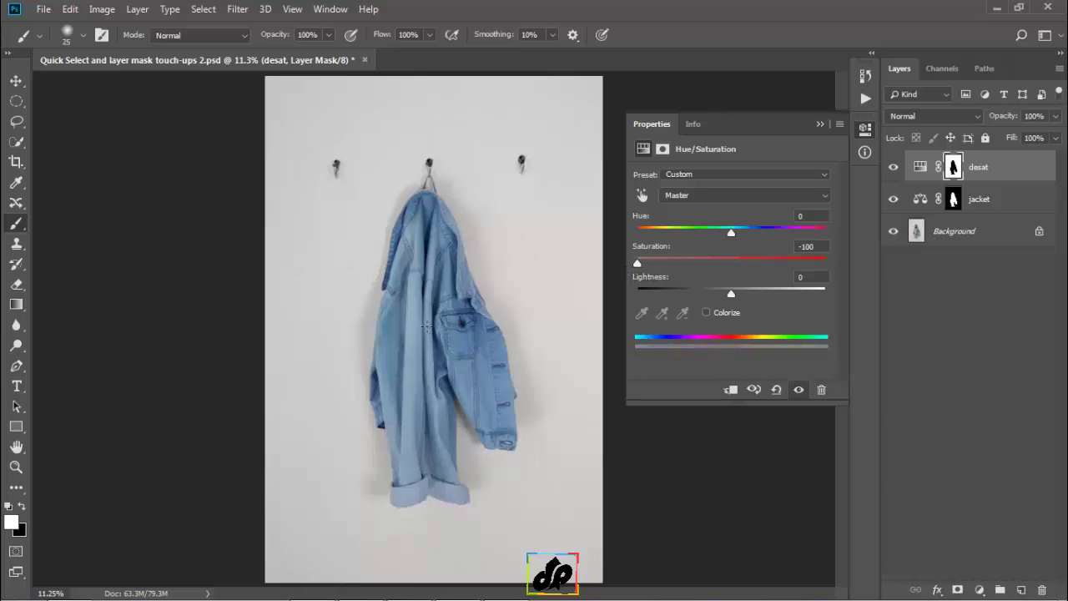
click(819, 124)
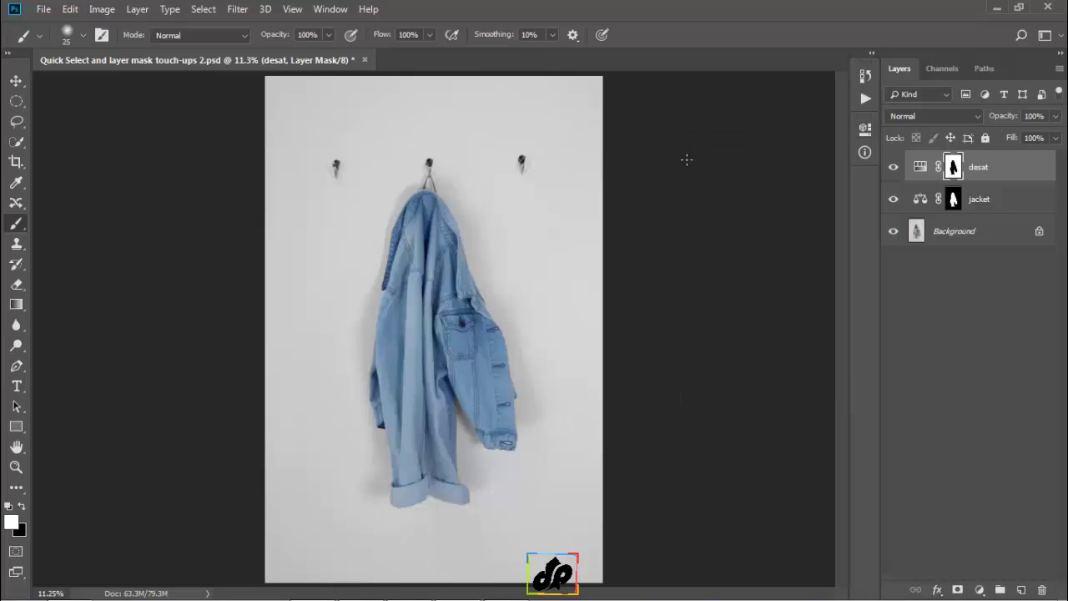